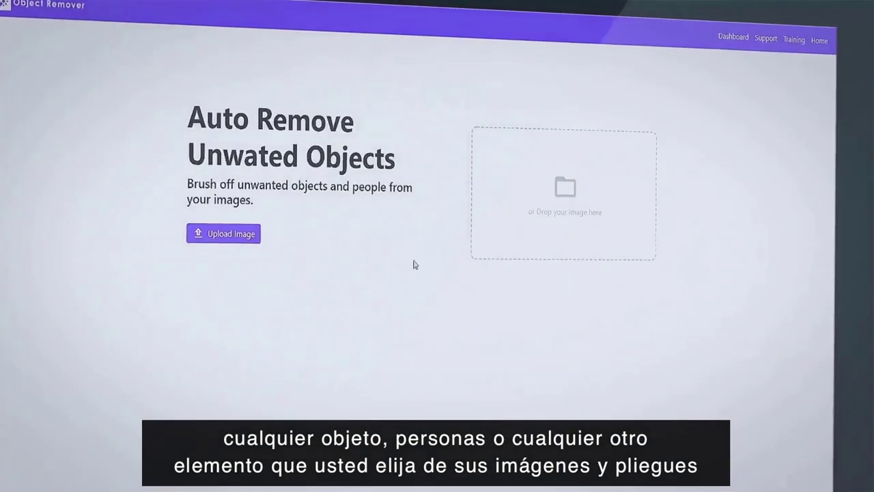
# Upload 5-default.jpg, brush over one die, and process it for object removal.
pyautogui.click(230, 236)
pyautogui.click(598, 101)
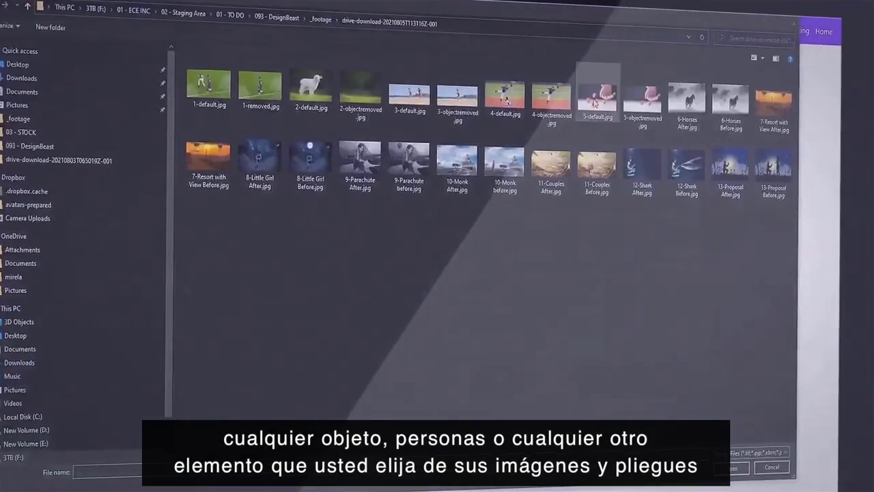
pyautogui.press('Return')
pyautogui.moveTo(263, 374); pyautogui.dragTo(304, 316)
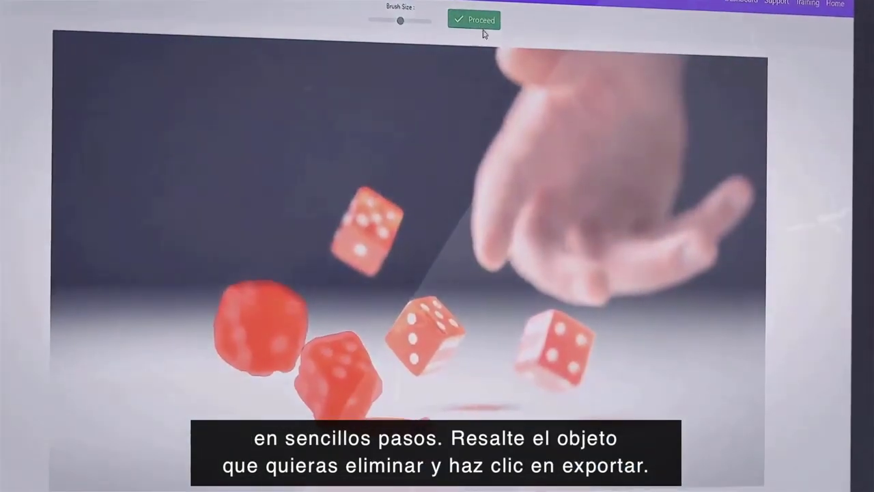
pyautogui.click(481, 35)
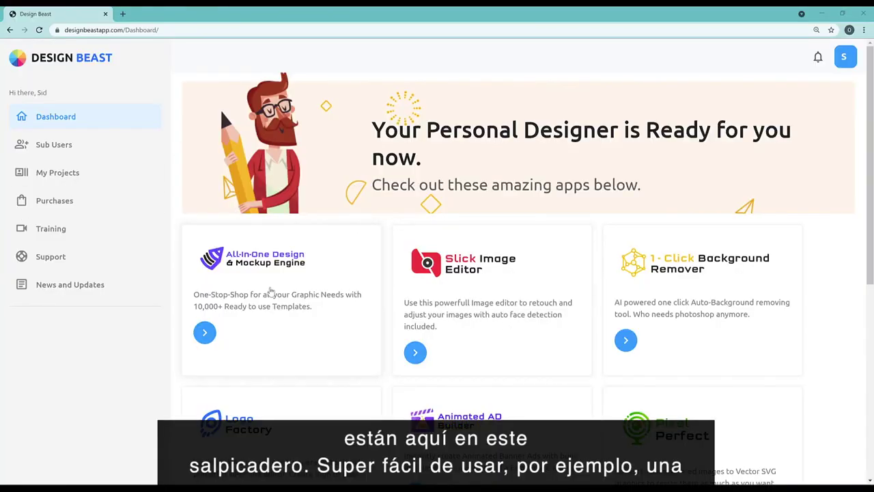
# Launch the All-in-One Design & Mockup Engine and browse its Premium Templates page.
pyautogui.click(275, 266)
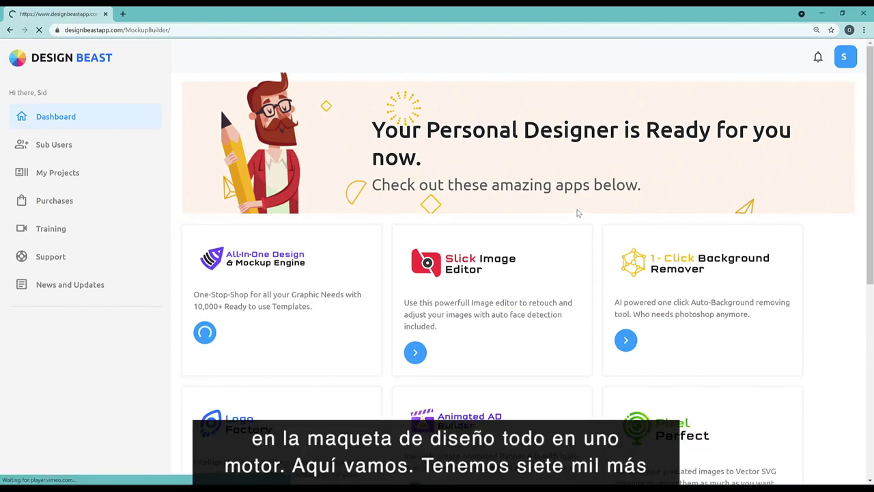
pyautogui.scroll(-3, 250, 321)
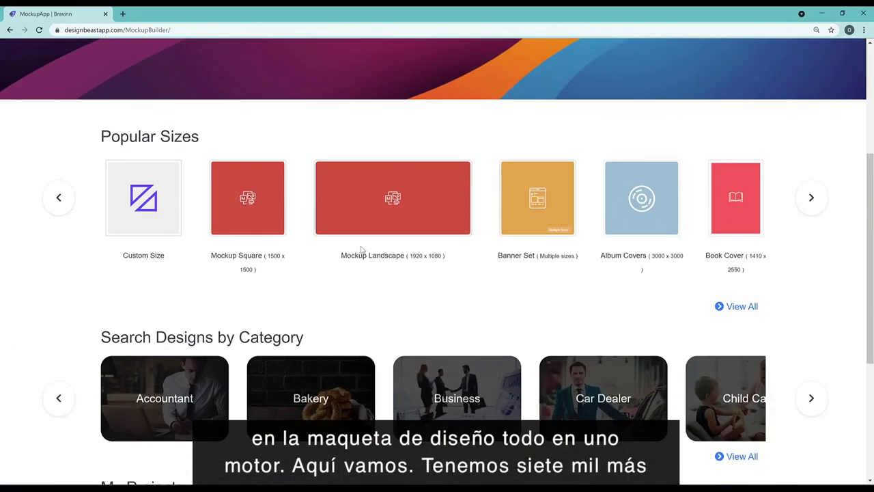
pyautogui.scroll(-4, 362, 250)
pyautogui.scroll(2, 363, 250)
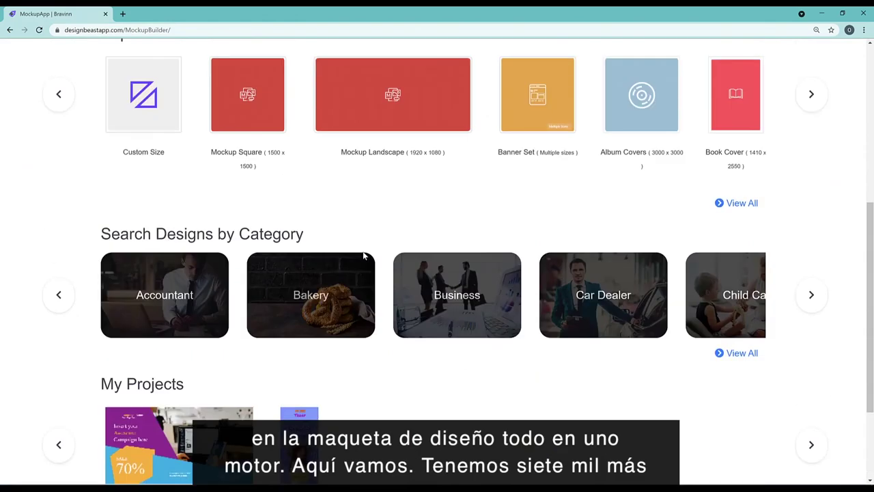
pyautogui.scroll(5, 362, 253)
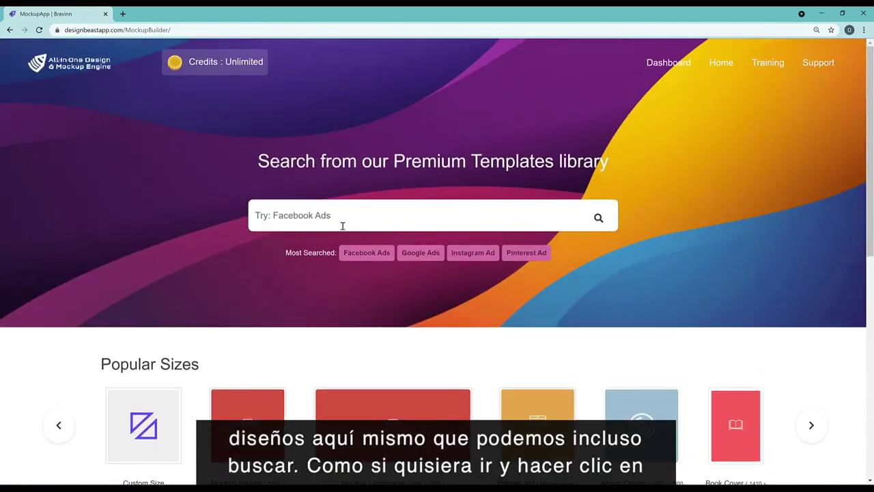
pyautogui.scroll(-1, 355, 239)
# Search templates for Facebook Ads and scroll through the 1200 x 629 results.
pyautogui.click(366, 207)
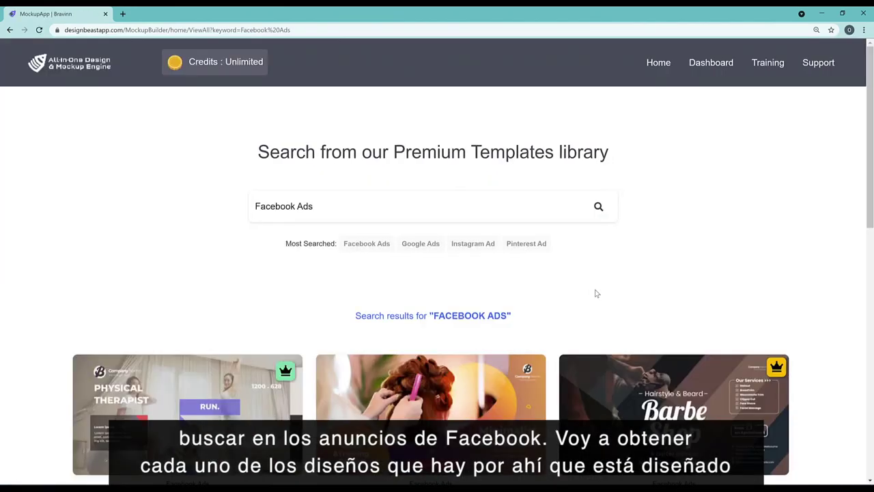
pyautogui.scroll(-8, 410, 273)
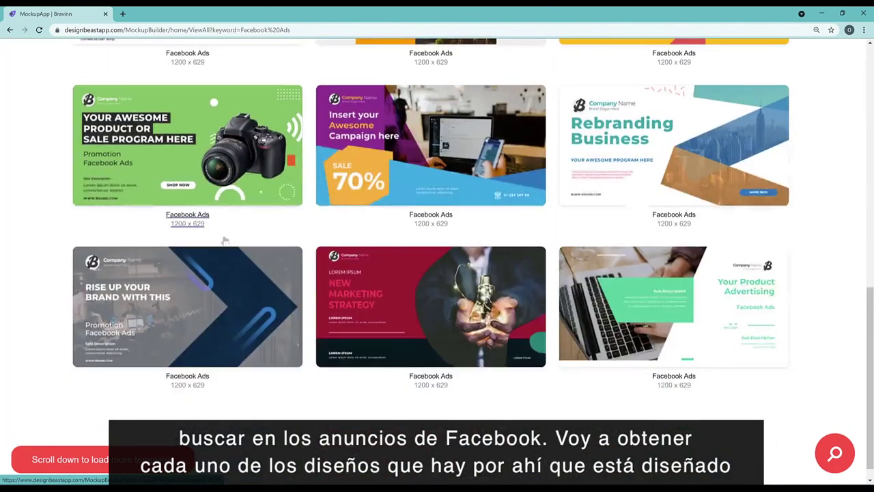
pyautogui.scroll(-7, 224, 240)
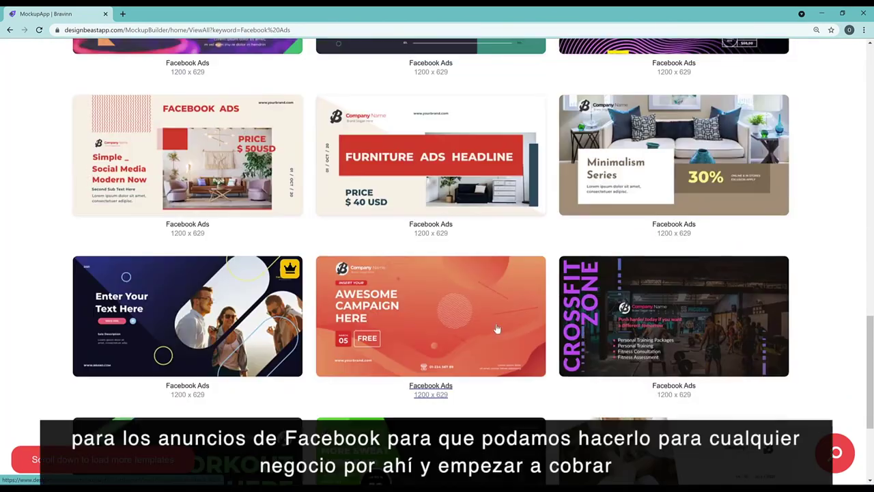
pyautogui.scroll(-9, 497, 329)
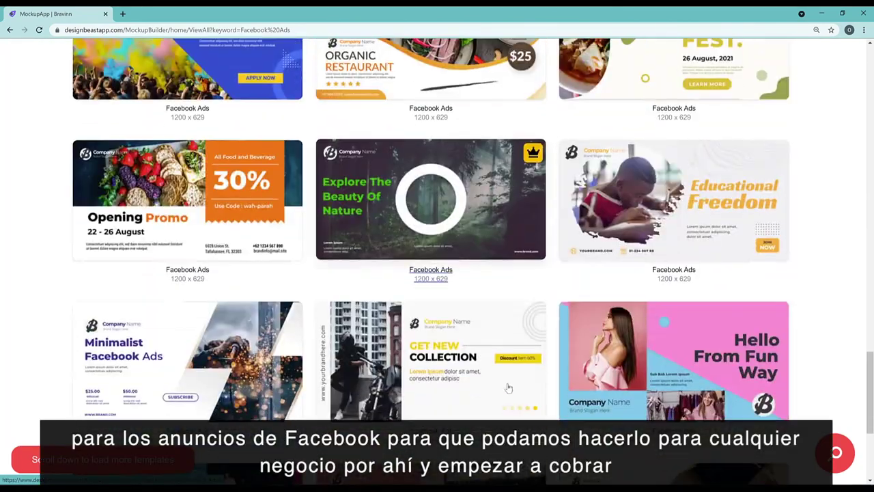
pyautogui.scroll(-7, 355, 357)
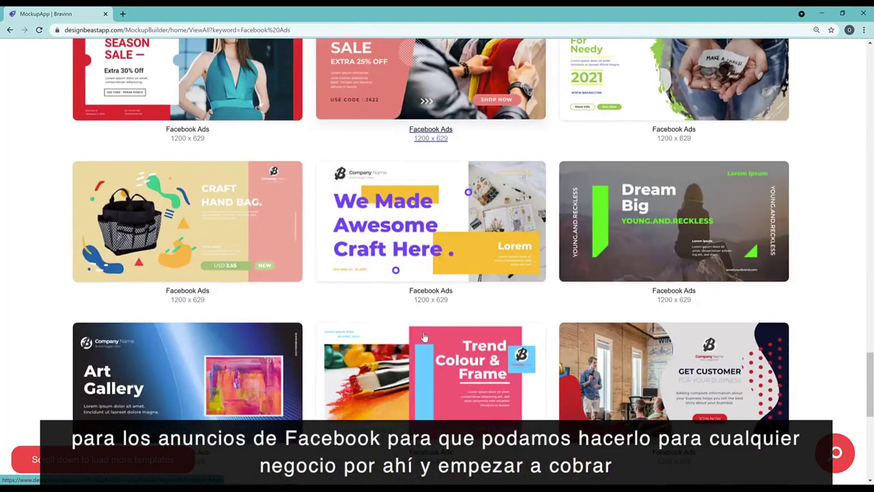
pyautogui.scroll(-3, 450, 343)
pyautogui.moveTo(871, 405); pyautogui.dragTo(871, 63)
# Load the salon Minimalist Facebook Ads template into the editor, skipping the logo step.
pyautogui.click(402, 397)
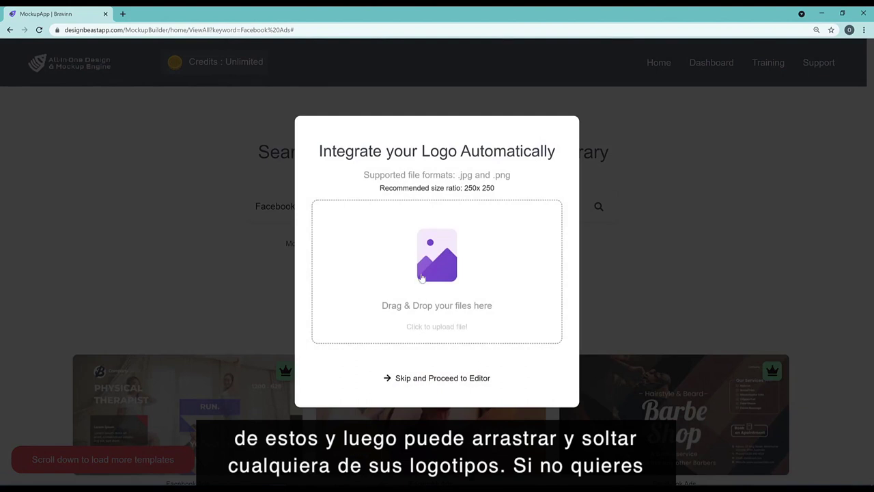
pyautogui.click(449, 378)
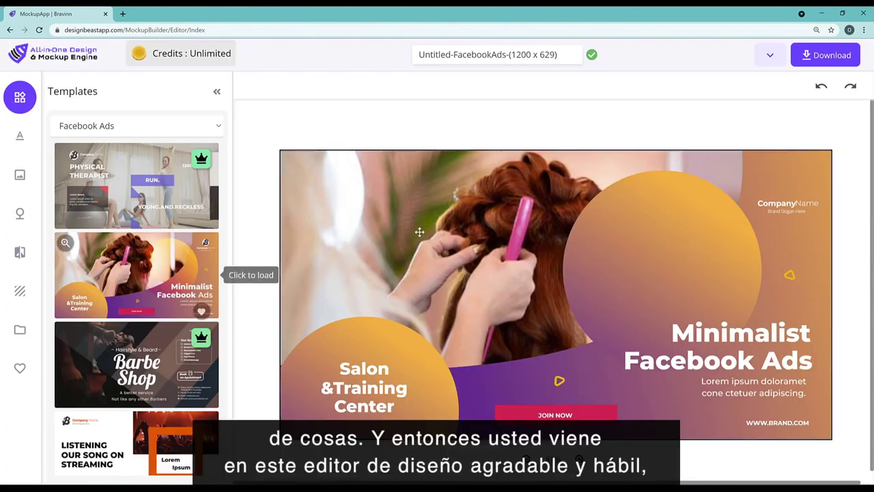
# Browse the Text, Images, Objects, My Objects and Background panels, ending back on Text.
pyautogui.click(20, 135)
pyautogui.click(20, 175)
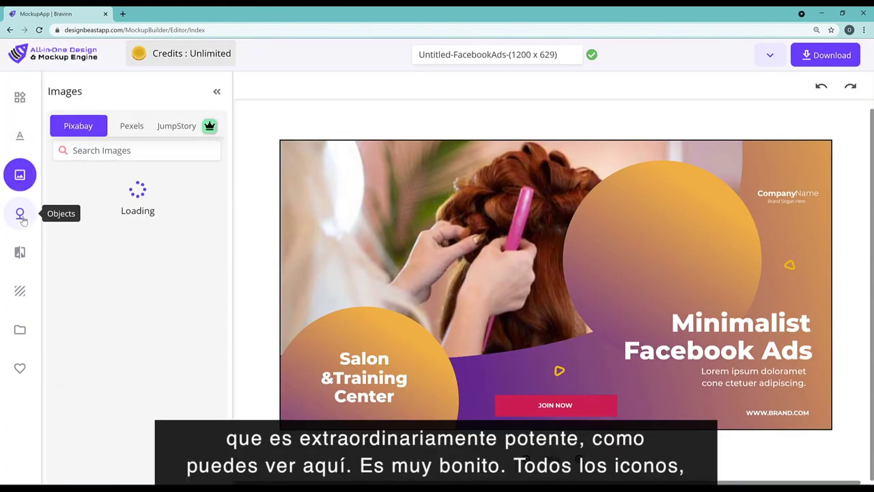
pyautogui.click(20, 214)
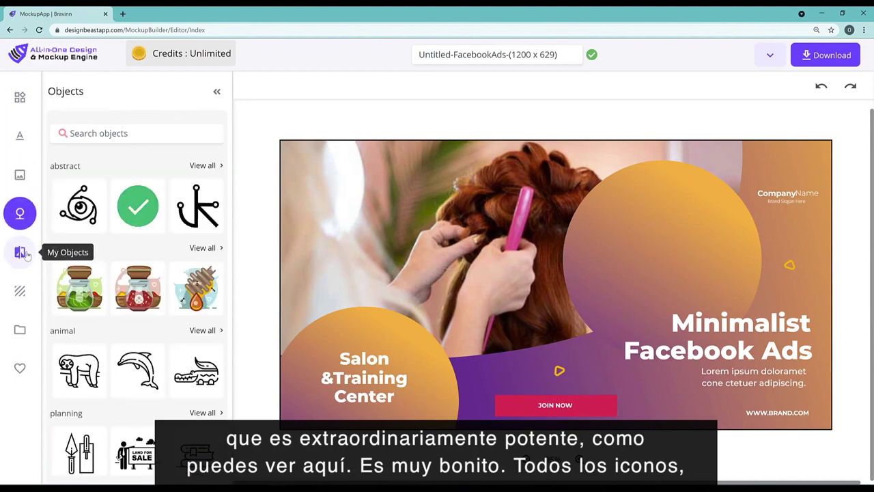
pyautogui.click(22, 253)
pyautogui.click(20, 290)
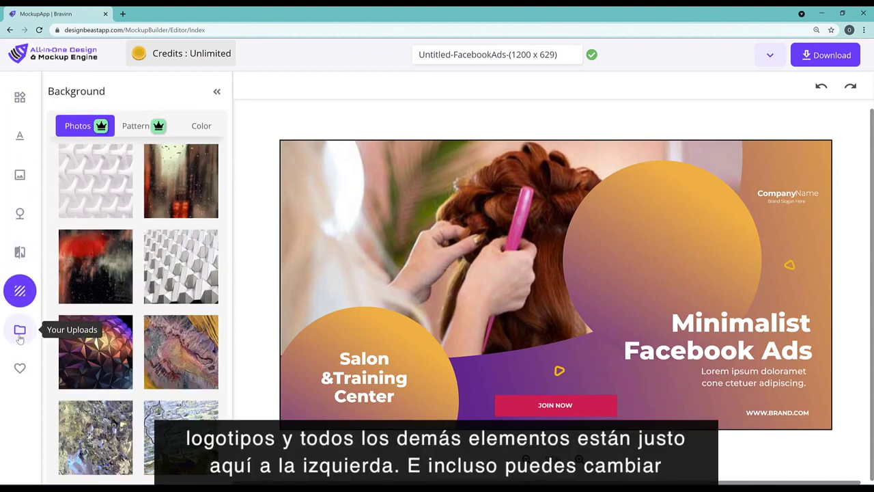
pyautogui.click(20, 254)
pyautogui.click(19, 213)
pyautogui.click(20, 175)
pyautogui.click(22, 135)
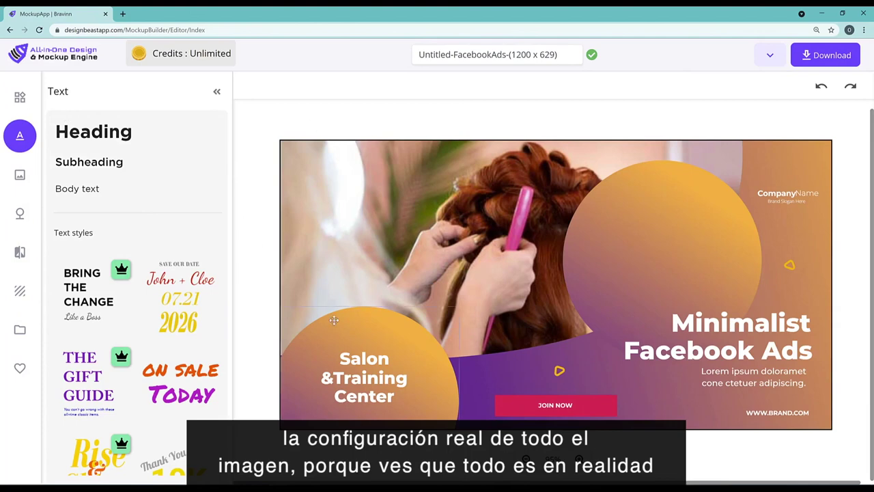
# Drag the Salon heading slightly upward and nudge the orange circle shape.
pyautogui.click(378, 344)
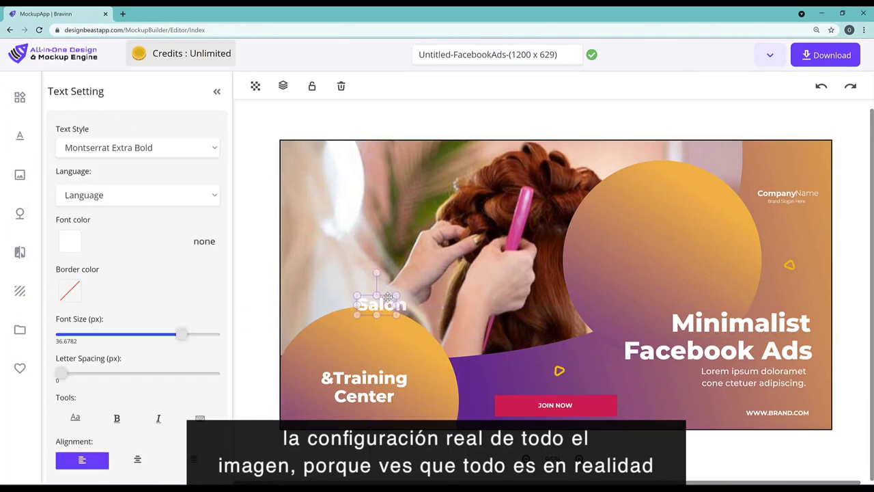
pyautogui.moveTo(387, 298); pyautogui.dragTo(386, 293)
pyautogui.click(414, 352)
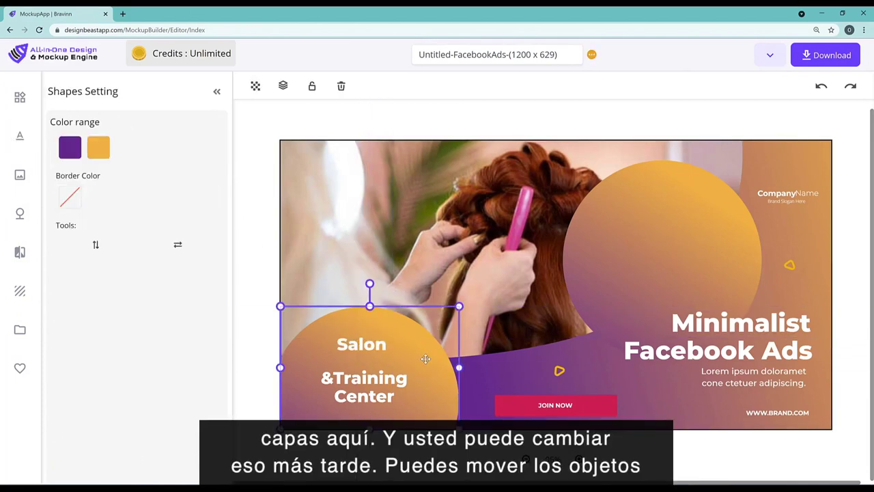
pyautogui.moveTo(426, 334); pyautogui.dragTo(426, 358)
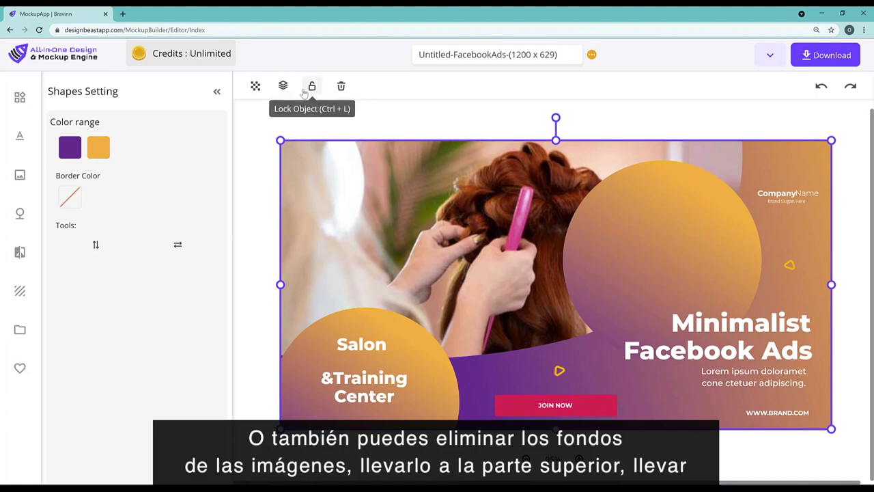
pyautogui.moveTo(282, 92)
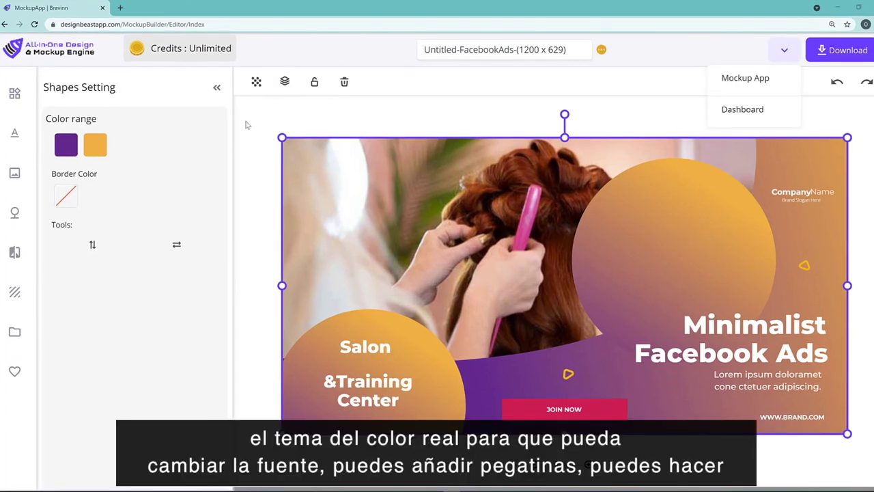
# Deselect the shape and scroll through the Text options panel.
pyautogui.click(265, 117)
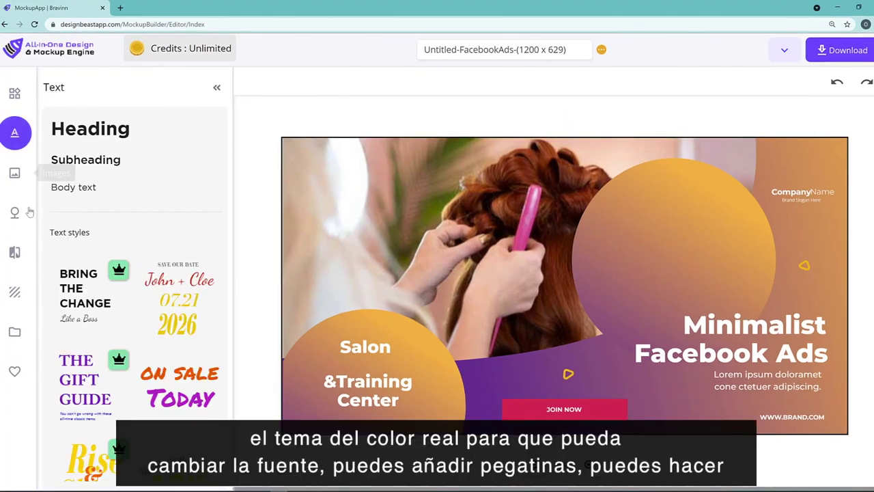
pyautogui.scroll(-8, 112, 280)
pyautogui.scroll(6, 135, 272)
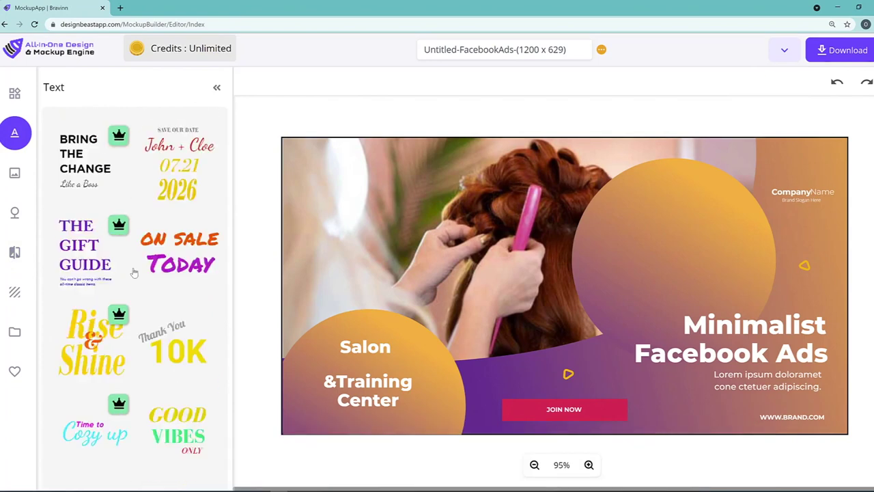
pyautogui.scroll(4, 135, 273)
pyautogui.scroll(1, 523, 89)
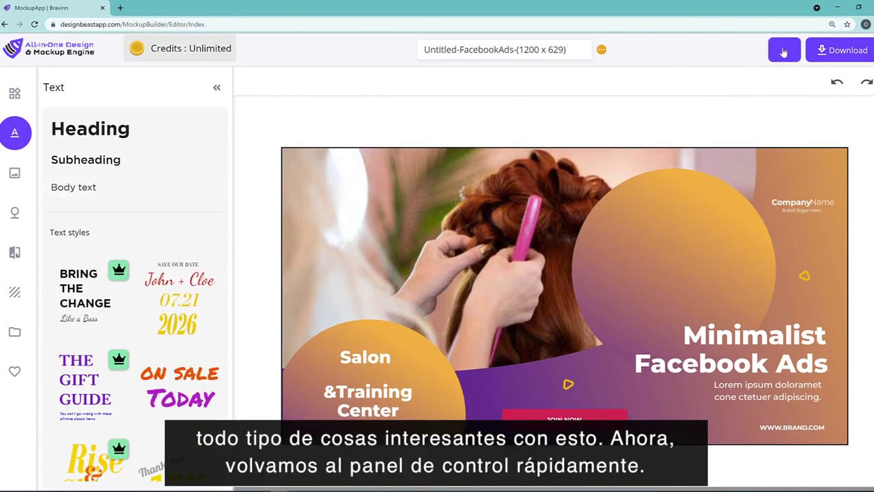
# Return to the dashboard discarding ad changes and launch 1-Click Background Remover.
pyautogui.click(760, 114)
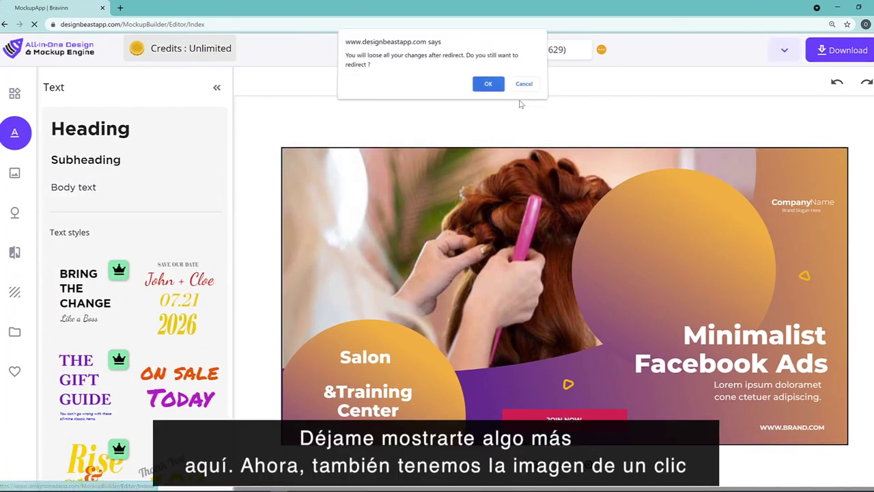
pyautogui.press('Return')
pyautogui.scroll(-1, 673, 245)
pyautogui.click(635, 296)
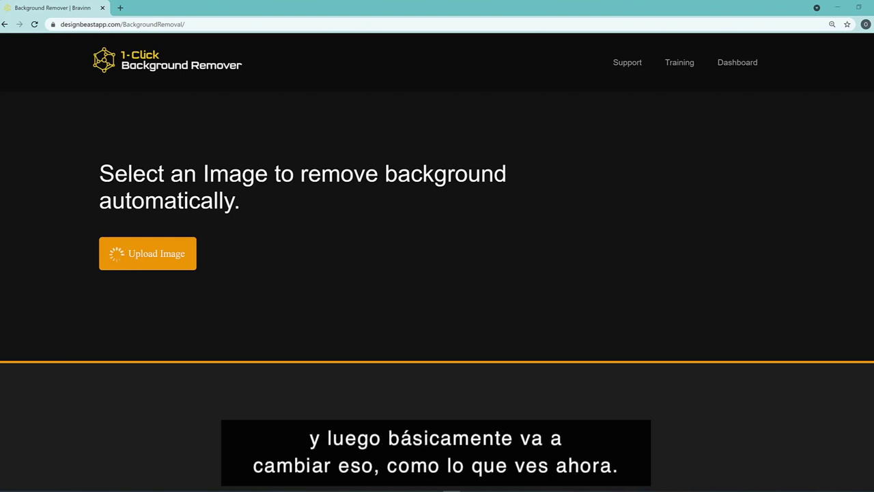
# Open the eraser/restore brush editor for the beach couple's cut-out image.
pyautogui.scroll(-3, 215, 265)
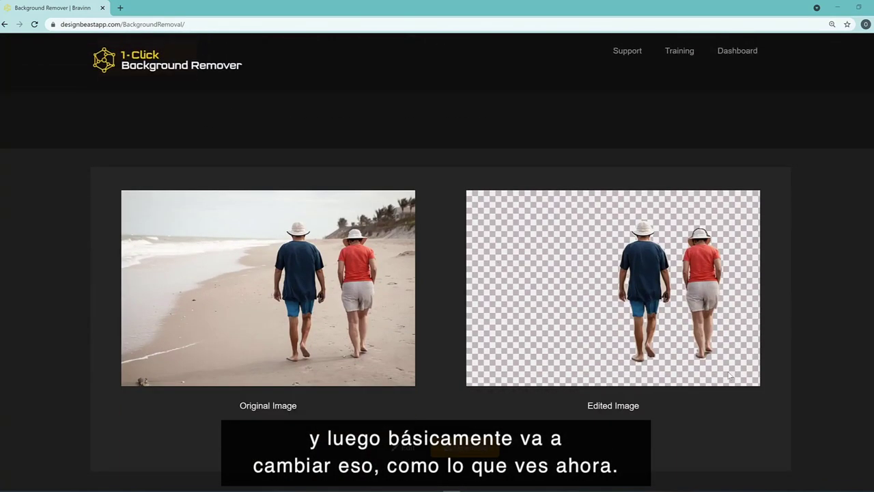
pyautogui.scroll(1, 716, 327)
pyautogui.scroll(-2, 717, 326)
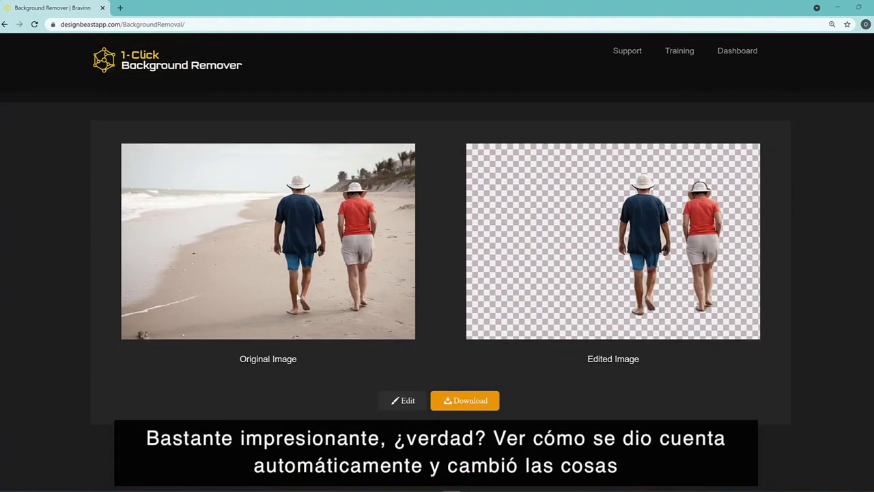
pyautogui.scroll(1, 330, 292)
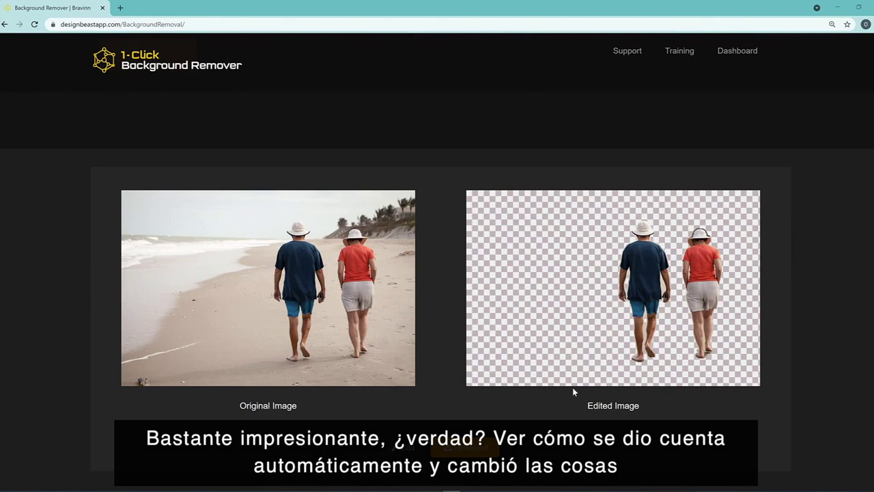
pyautogui.click(407, 453)
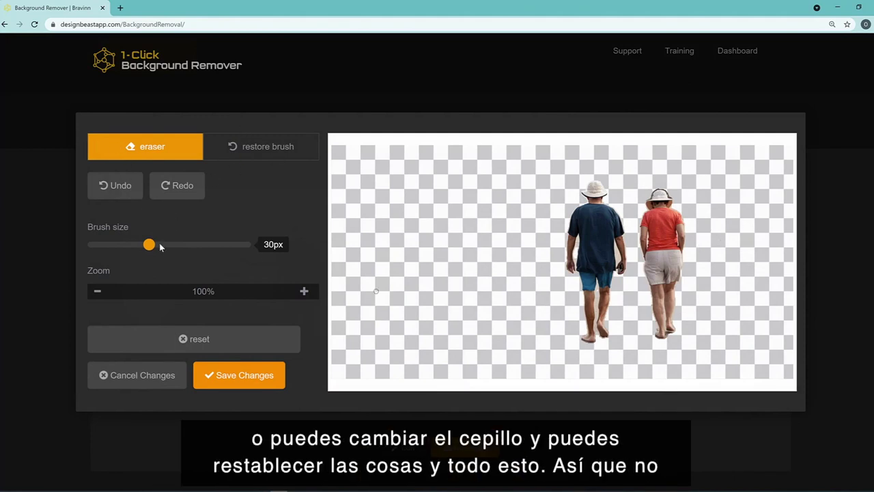
# Cancel the touch-up changes to return to the original-versus-edited comparison.
pyautogui.click(138, 376)
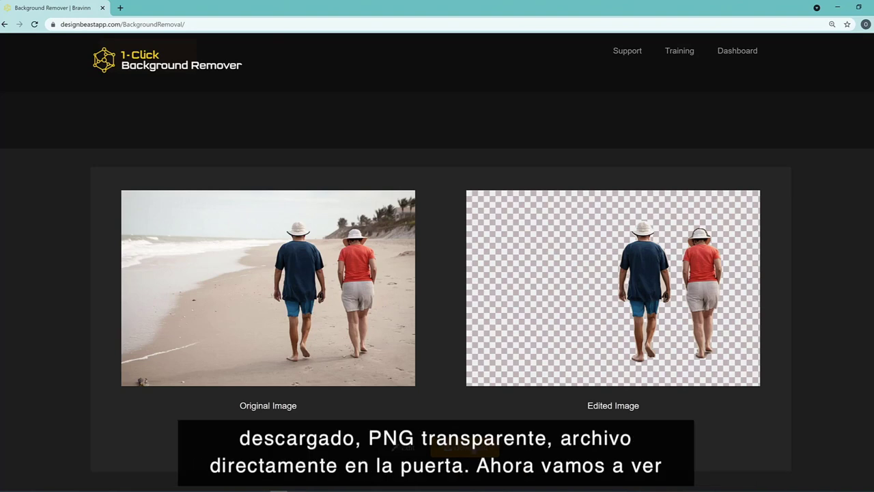
# Return to the dashboard and launch the Logo Factory app.
pyautogui.click(739, 52)
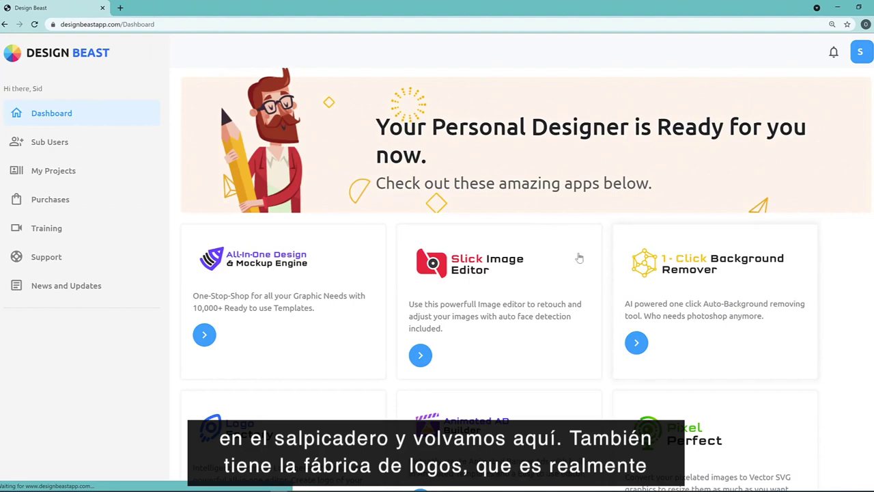
pyautogui.scroll(-1, 506, 280)
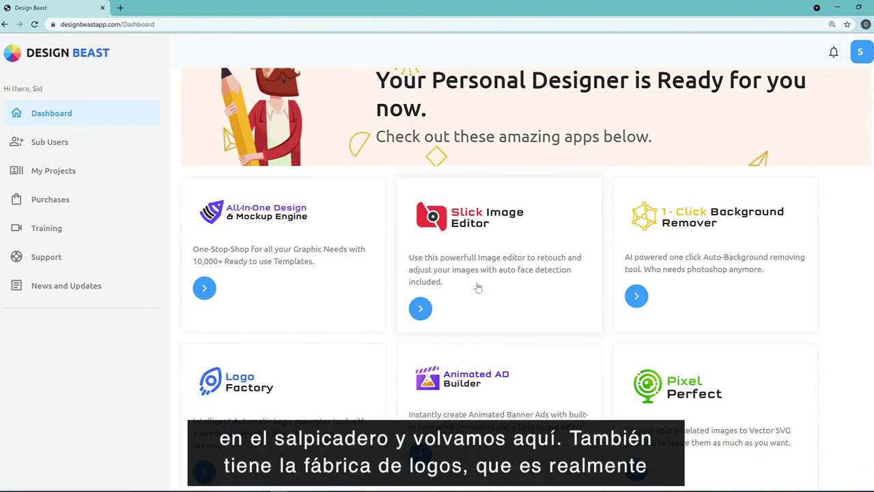
pyautogui.click(225, 396)
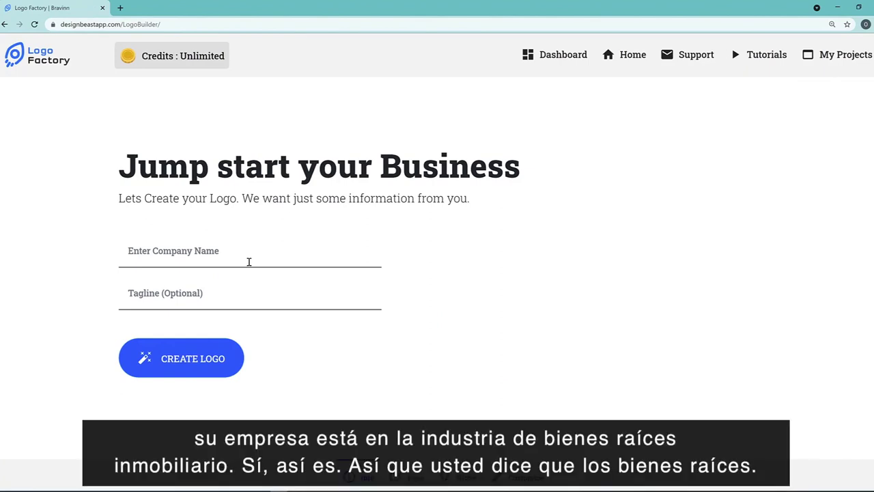
# Enter the company name 'Fast Real Estate', adding 'Fast' at the start.
pyautogui.click(248, 262)
pyautogui.write('R')
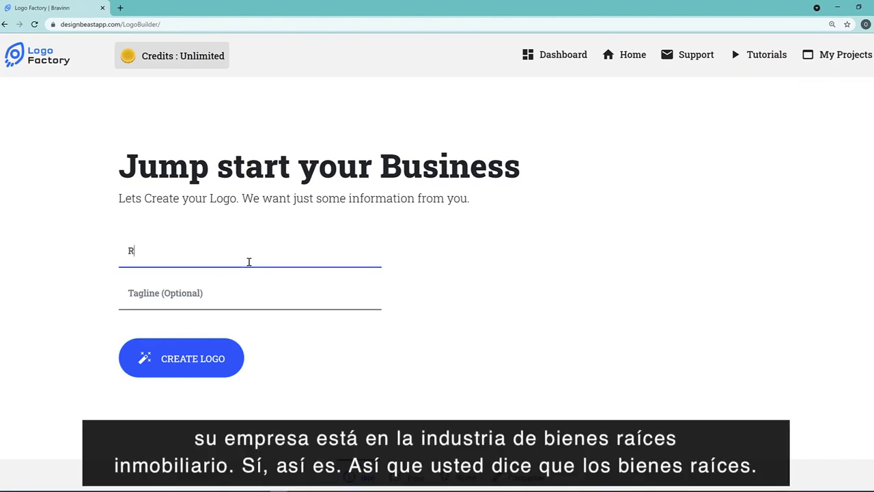
pyautogui.write('eal Esatate')
pyautogui.press('Home')
pyautogui.write('Fas')
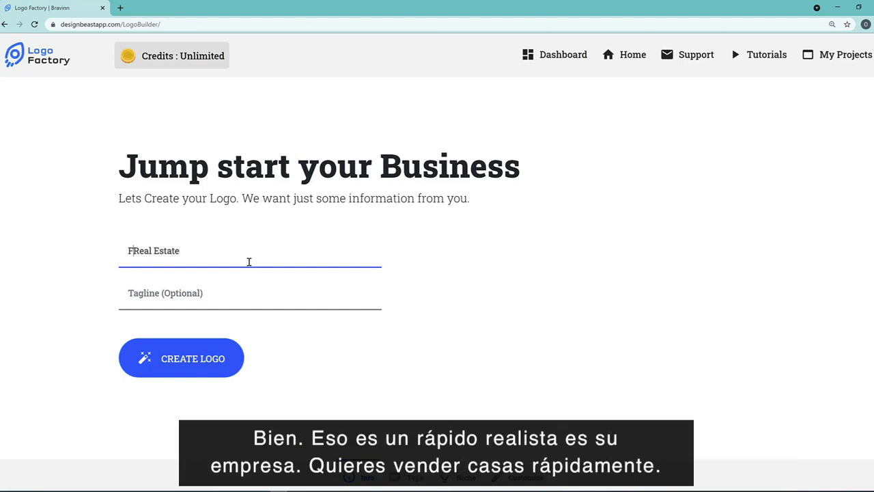
pyautogui.write('t')
pyautogui.click(517, 307)
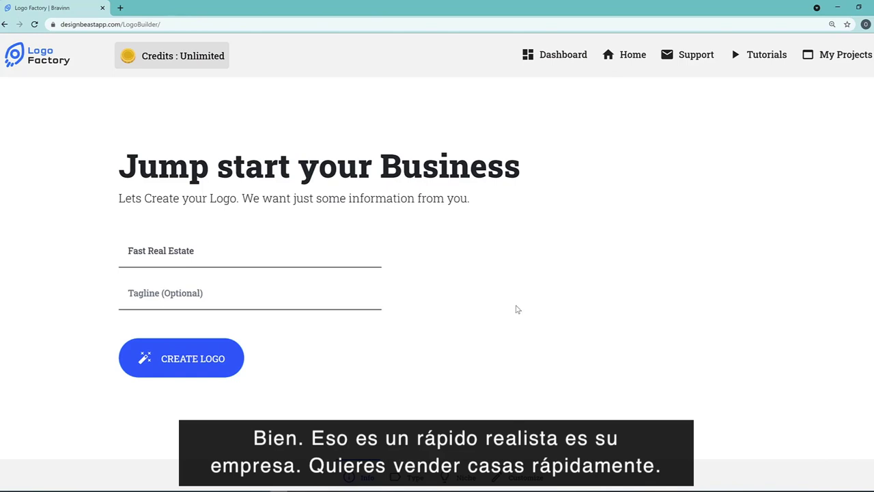
# Add the tagline 'We Sell Houses Fast' and create the logos.
pyautogui.click(175, 285)
pyautogui.write('We ')
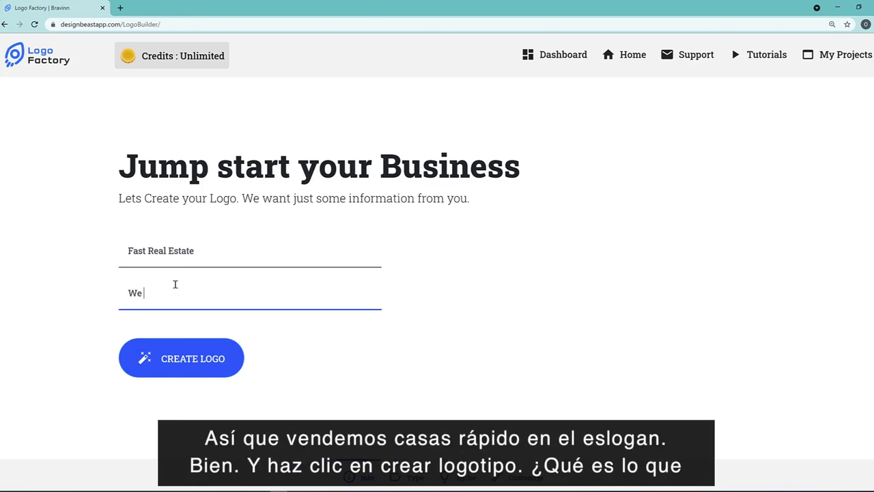
pyautogui.write('Sell Houses Fast')
pyautogui.click(179, 358)
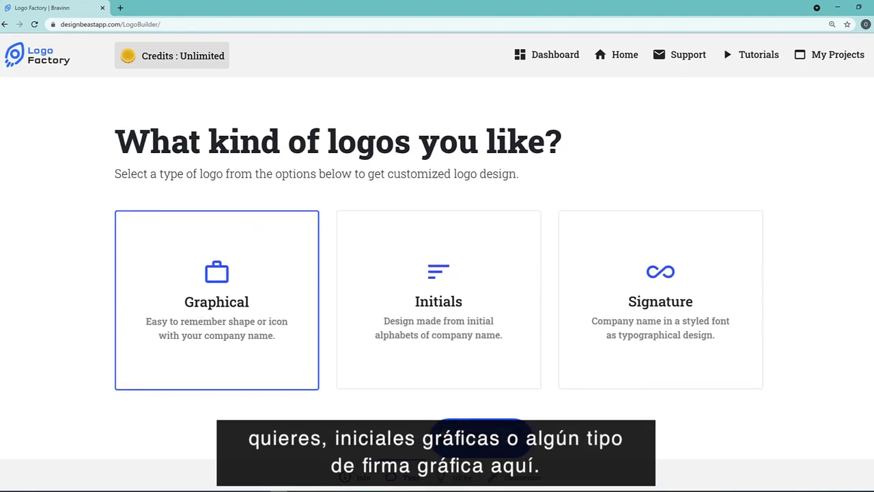
# Generate Graphical logo designs for the RealEstate niche.
pyautogui.click(217, 300)
pyautogui.click(269, 249)
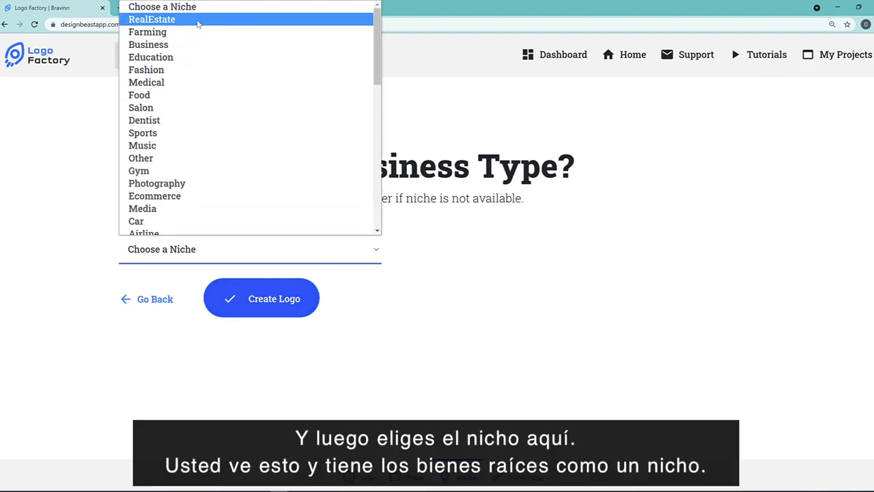
pyautogui.click(197, 24)
pyautogui.click(285, 309)
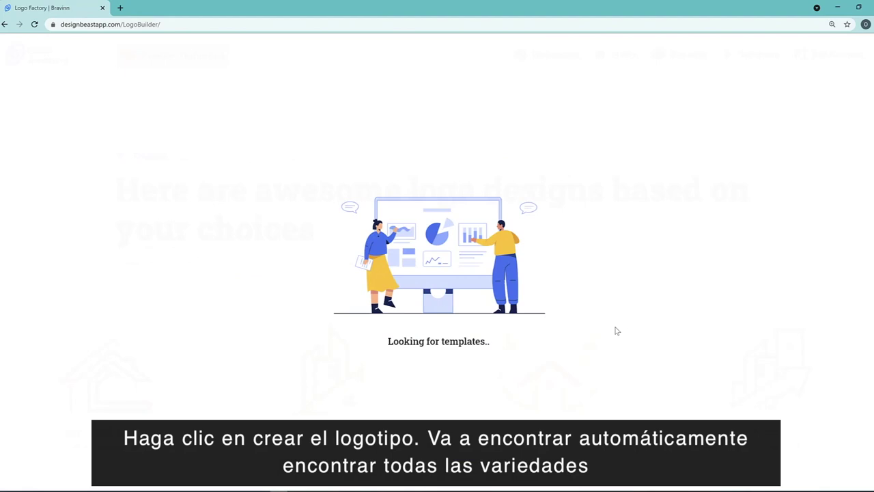
# Load more designs and open the palm-tree house logo for editing.
pyautogui.scroll(-3, 643, 172)
pyautogui.scroll(-6, 642, 171)
pyautogui.click(403, 344)
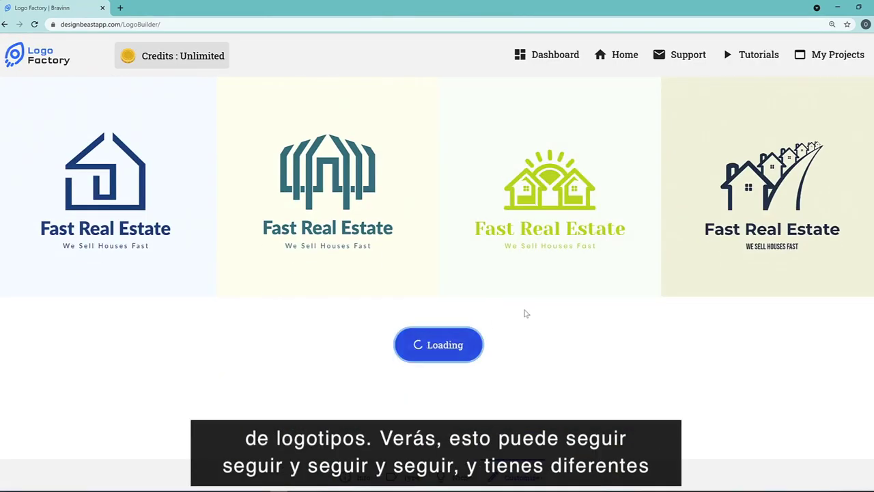
pyautogui.scroll(-6, 582, 299)
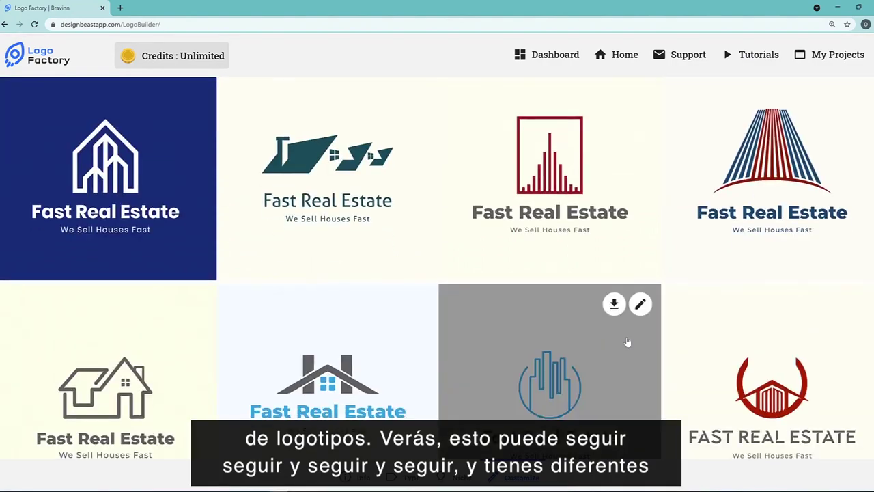
pyautogui.scroll(-3, 629, 341)
pyautogui.scroll(6, 673, 348)
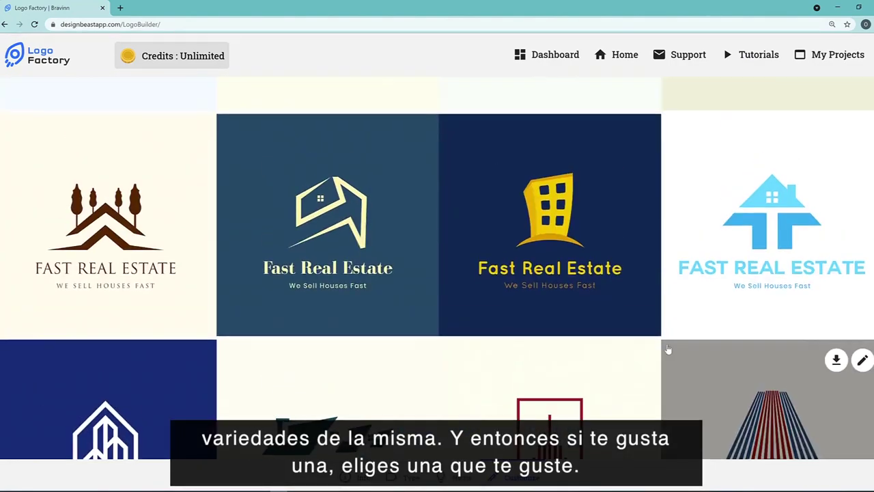
pyautogui.scroll(15, 628, 350)
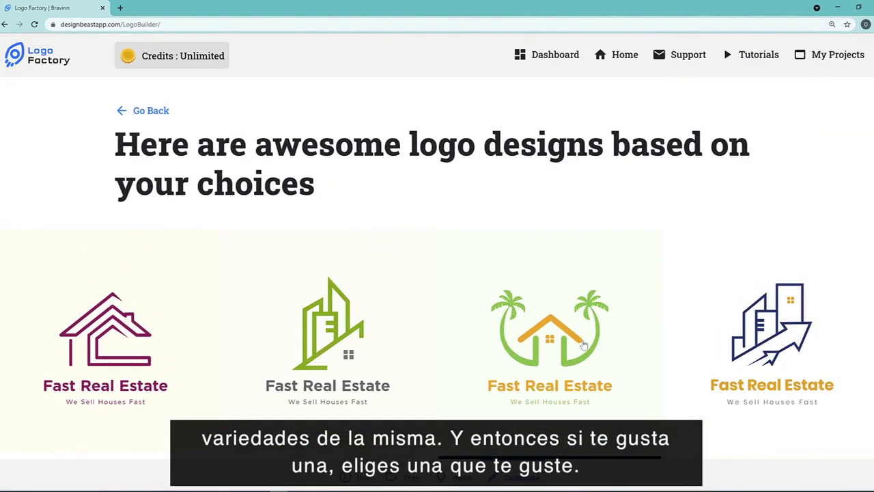
pyautogui.moveTo(630, 355)
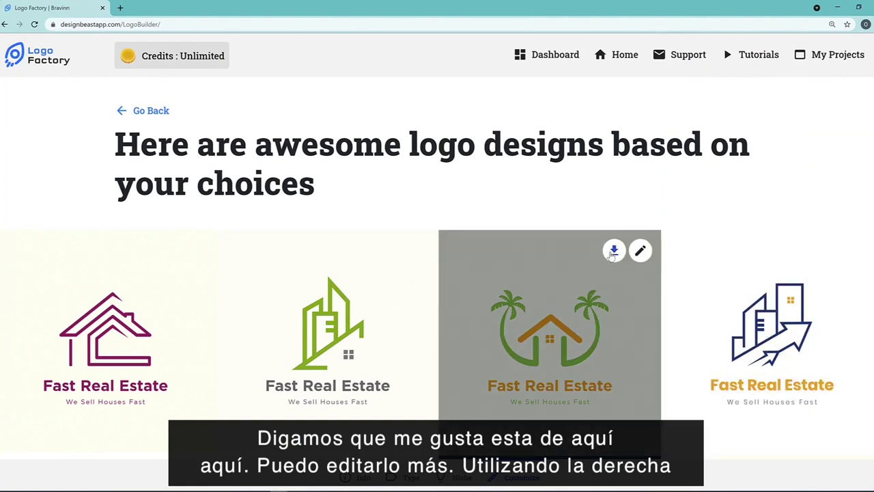
pyautogui.click(642, 254)
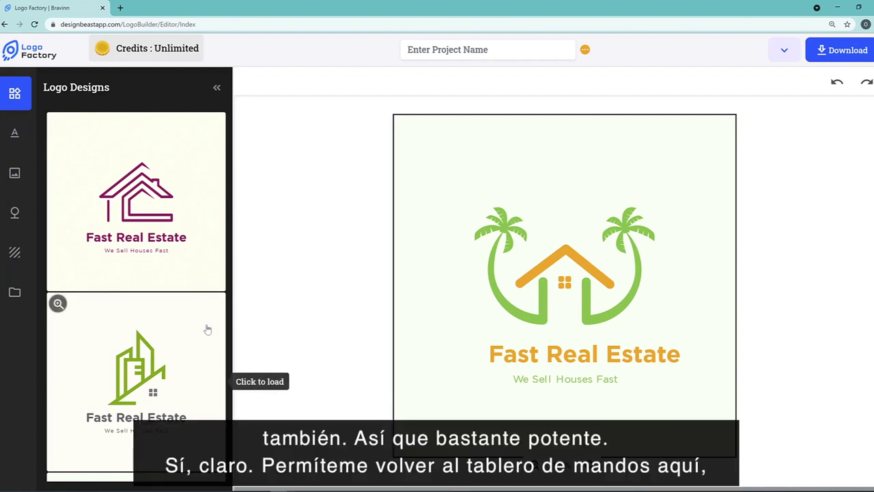
# Go to the Dashboard from the Download menu, confirming that changes will be lost.
pyautogui.click(784, 53)
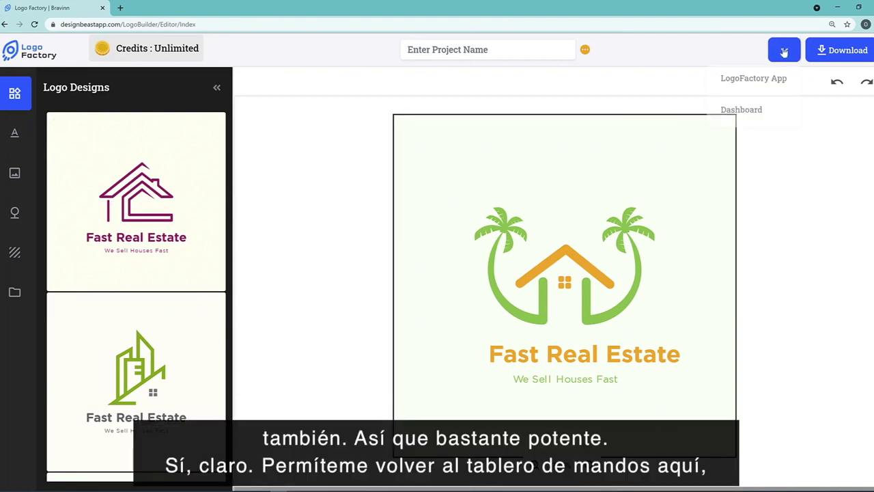
pyautogui.click(755, 112)
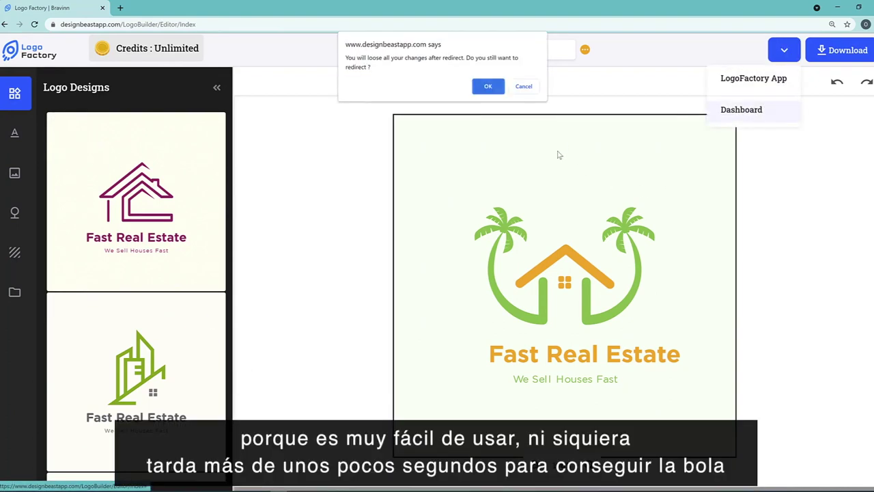
pyautogui.click(485, 86)
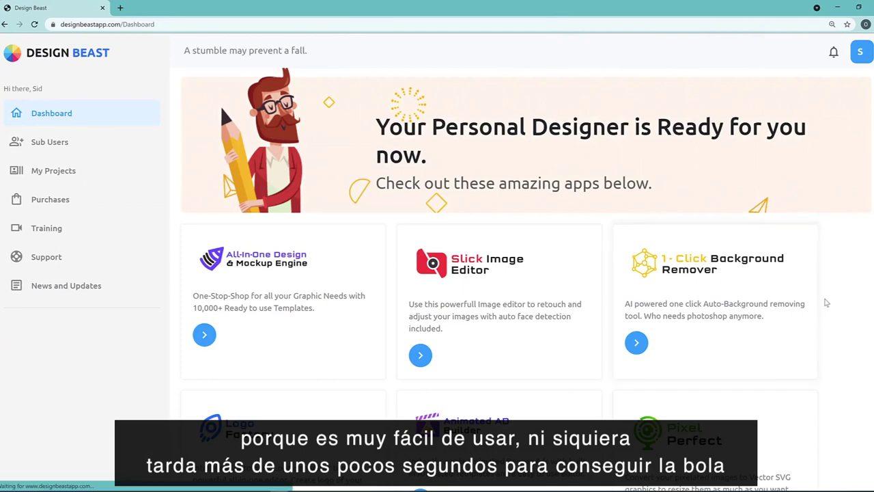
# Scroll down the dashboard to the 3D - Live Motion Photos card.
pyautogui.scroll(-1, 824, 302)
pyautogui.scroll(-1, 826, 303)
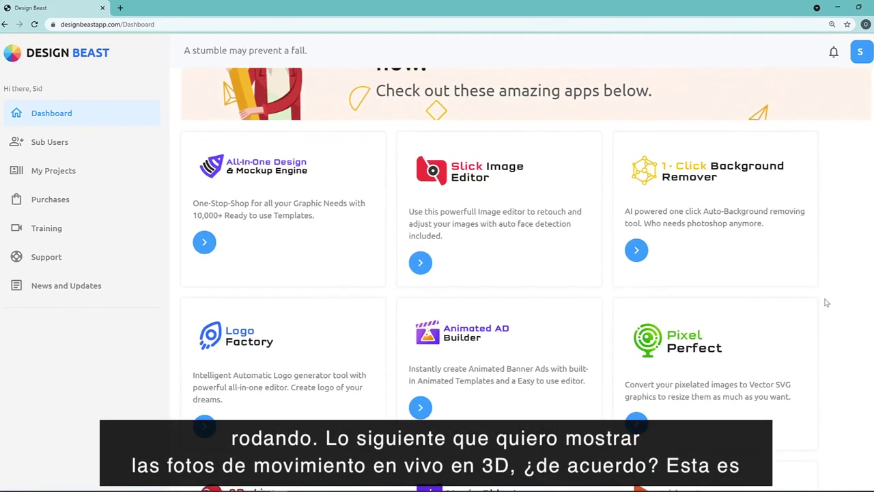
pyautogui.scroll(-1, 826, 303)
pyautogui.scroll(-1, 826, 303)
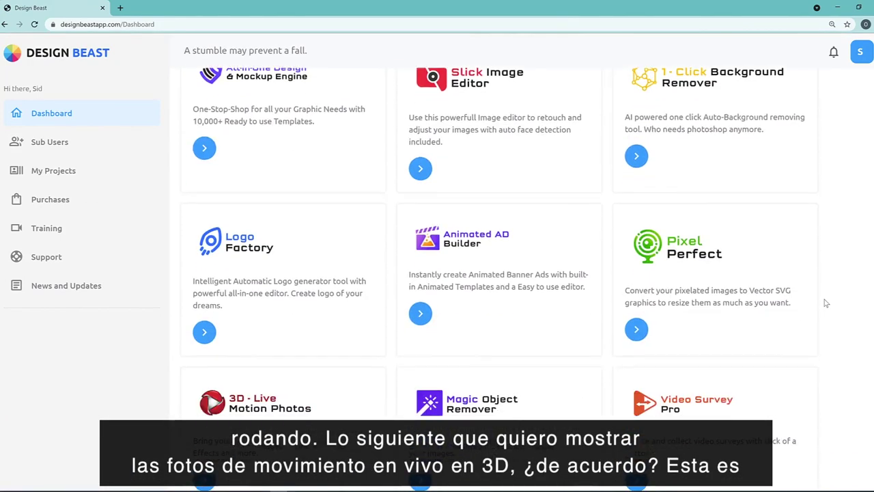
pyautogui.scroll(-1, 251, 362)
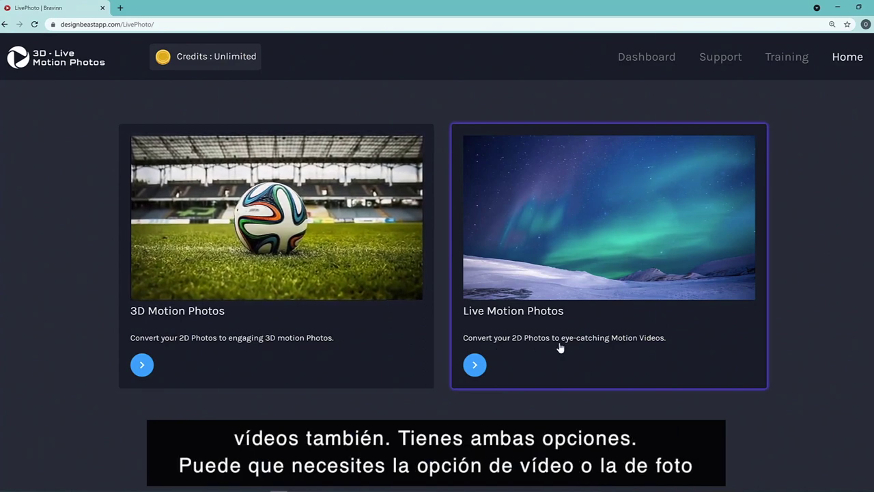
# Start a Live Motion Photos project.
pyautogui.click(546, 256)
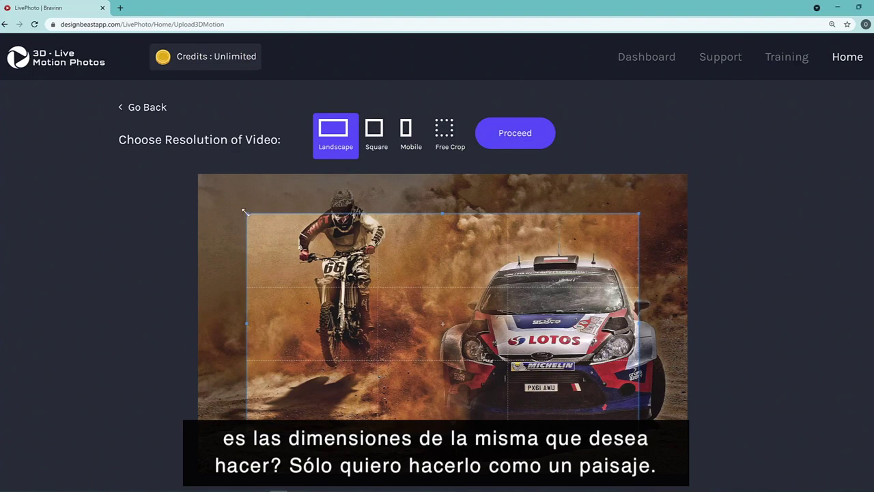
# Stretch the Landscape crop over nearly the whole rally photo and proceed to the editor.
pyautogui.moveTo(246, 213); pyautogui.dragTo(241, 194)
pyautogui.moveTo(499, 263); pyautogui.dragTo(513, 254)
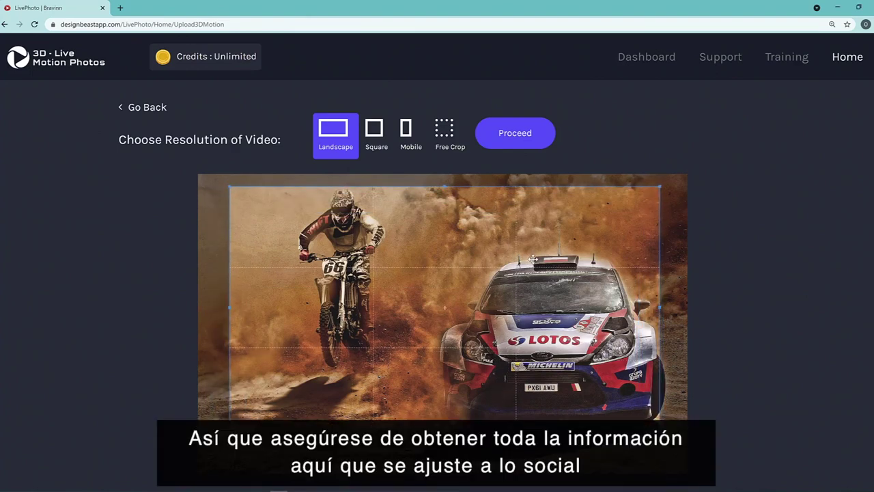
pyautogui.moveTo(659, 418); pyautogui.dragTo(677, 416)
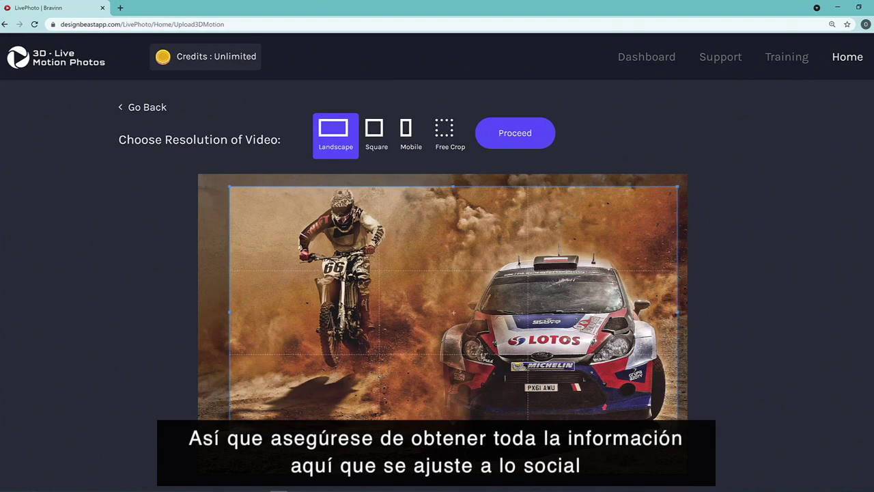
pyautogui.moveTo(581, 381); pyautogui.dragTo(566, 377)
pyautogui.moveTo(664, 434); pyautogui.dragTo(684, 445)
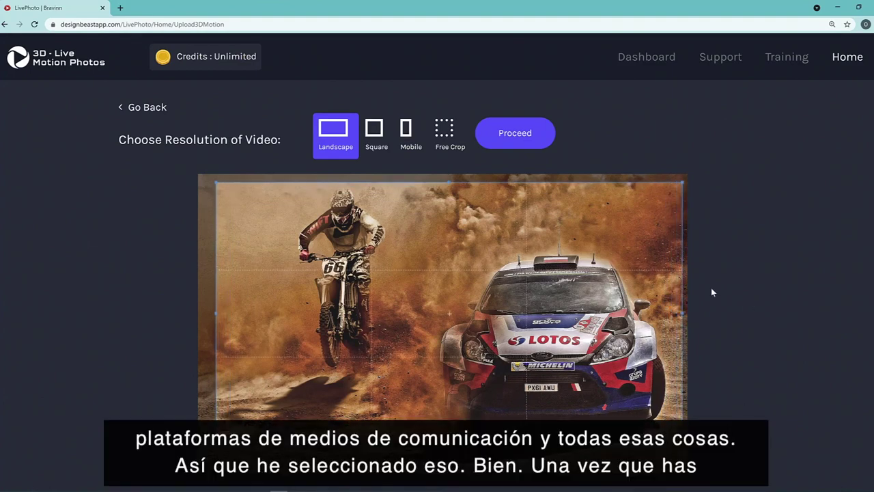
pyautogui.click(524, 144)
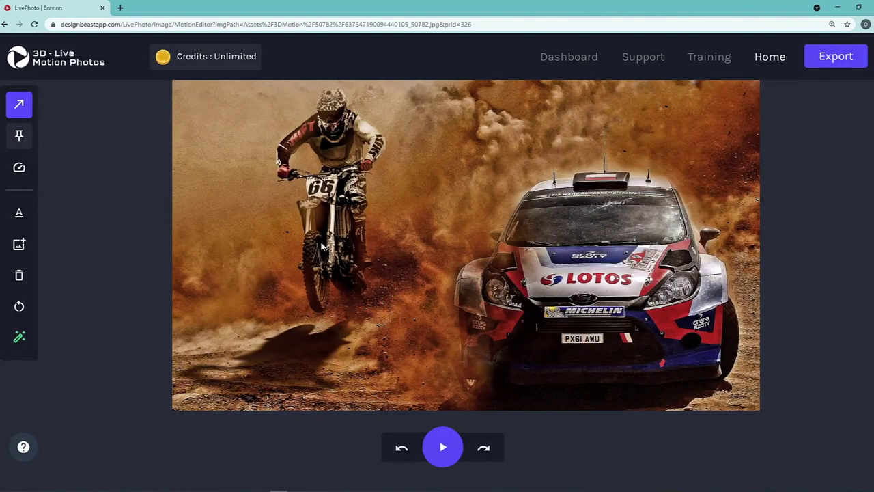
# Place a trail of pin points around the motorcyclist and his bike.
pyautogui.click(20, 111)
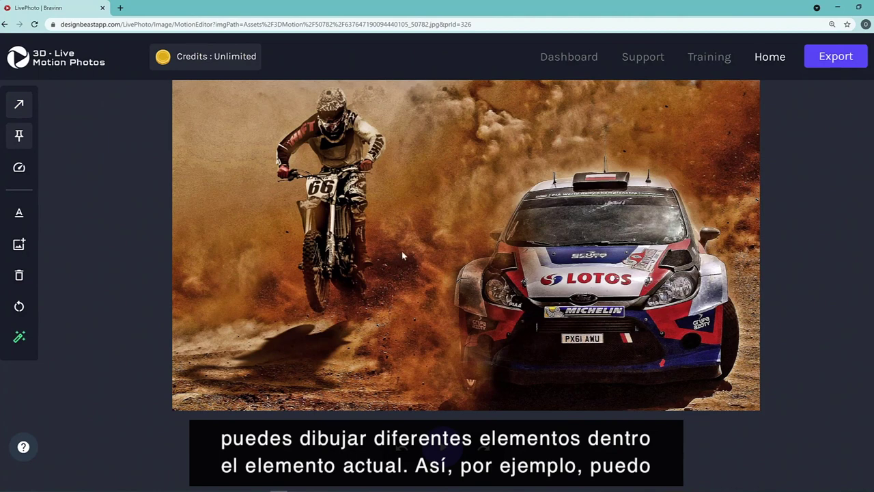
pyautogui.click(21, 168)
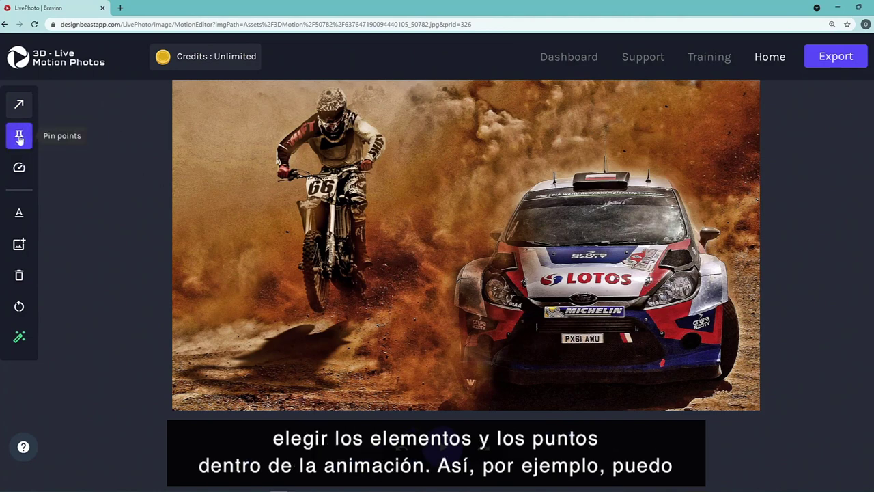
pyautogui.moveTo(24, 179)
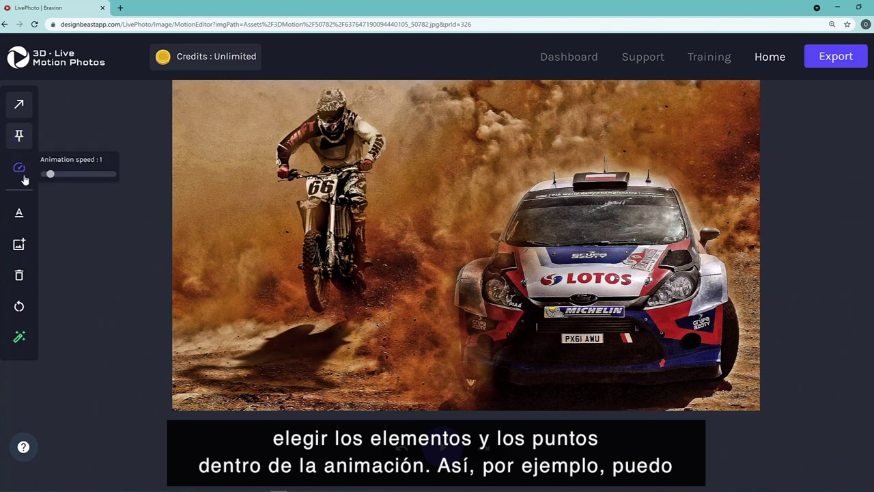
pyautogui.click(20, 136)
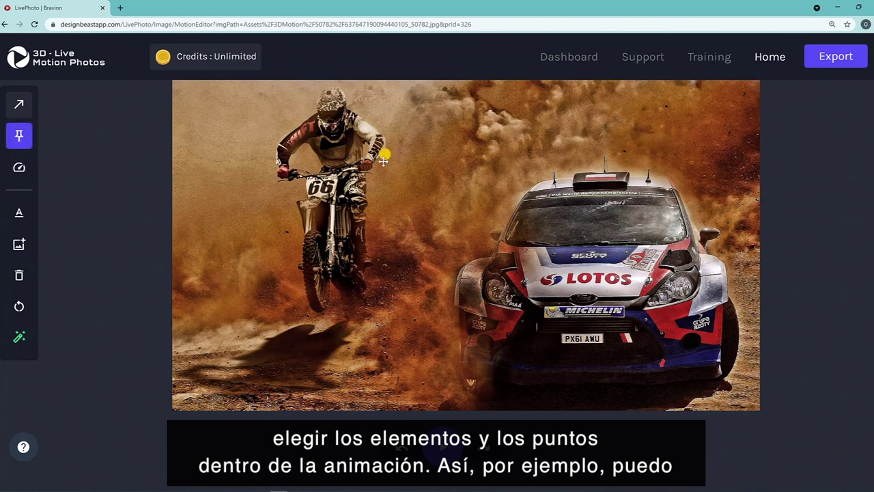
pyautogui.moveTo(374, 170); pyautogui.dragTo(364, 214)
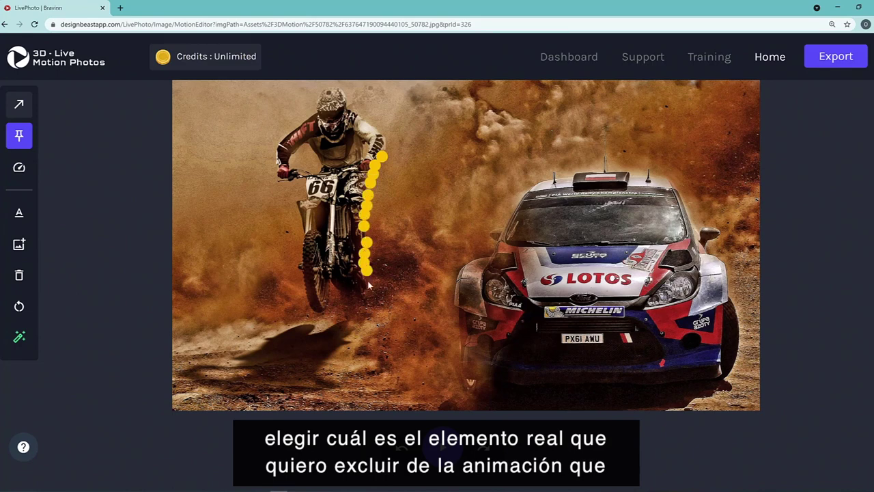
pyautogui.moveTo(360, 314)
pyautogui.mouseDown()
pyautogui.moveTo(344, 312)
pyautogui.moveTo(330, 290)
pyautogui.moveTo(321, 309)
pyautogui.moveTo(302, 280)
pyautogui.moveTo(307, 183)
pyautogui.moveTo(281, 177)
pyautogui.moveTo(275, 147)
pyautogui.moveTo(279, 178)
pyautogui.moveTo(281, 139)
pyautogui.moveTo(328, 86)
pyautogui.moveTo(391, 142)
pyautogui.moveTo(384, 153)
pyautogui.mouseUp()
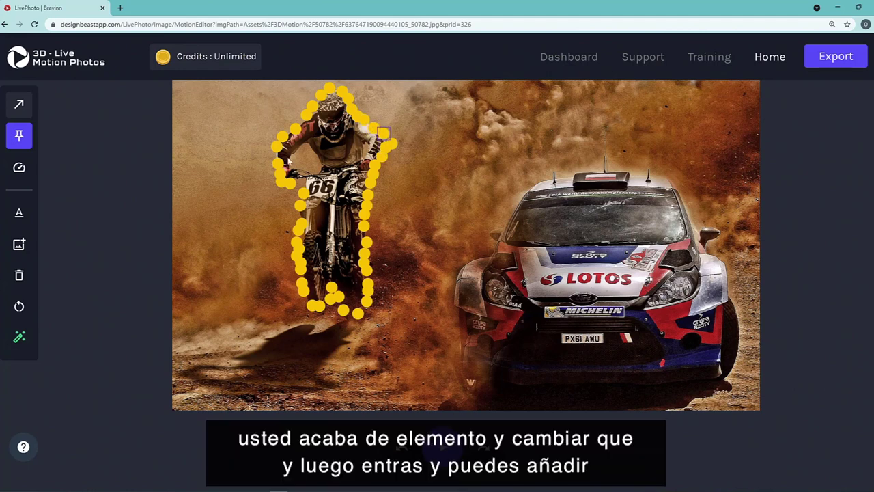
# Set the animation speed to 1.9.
pyautogui.click(276, 146)
pyautogui.click(20, 167)
pyautogui.moveTo(49, 176); pyautogui.dragTo(58, 175)
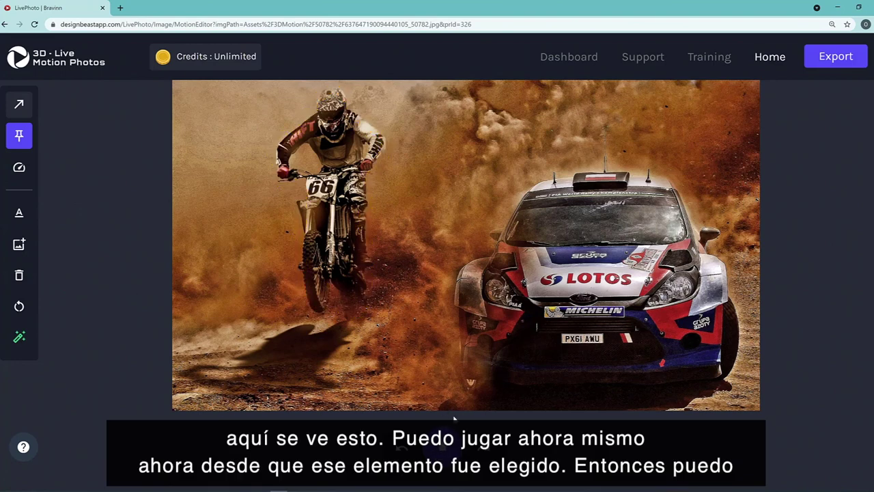
# Draw rightward motion arrows beside the rider, along the right edge, the top, and the dirt below.
pyautogui.click(21, 106)
pyautogui.moveTo(391, 219); pyautogui.dragTo(429, 197)
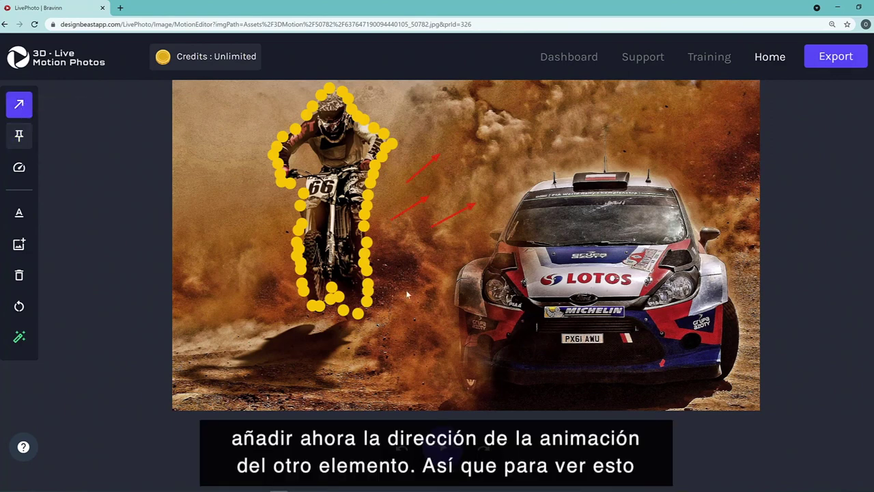
pyautogui.moveTo(209, 222); pyautogui.dragTo(240, 196)
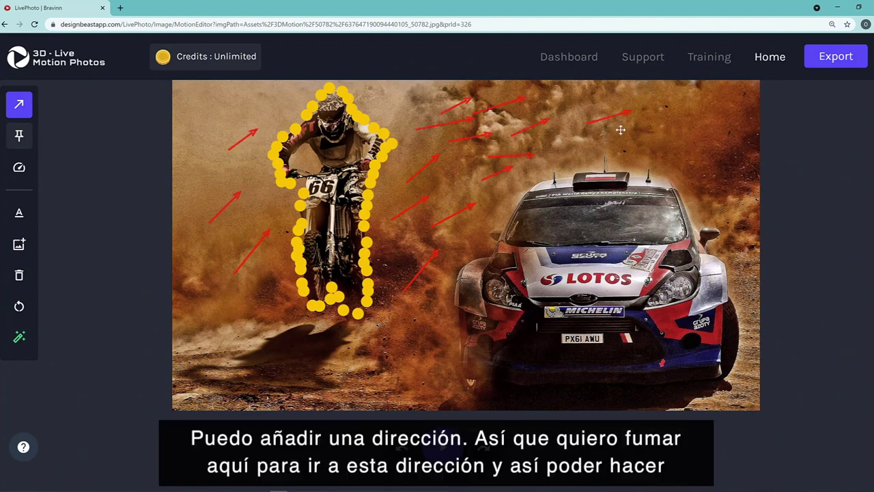
pyautogui.moveTo(716, 156); pyautogui.dragTo(745, 147)
pyautogui.moveTo(711, 190); pyautogui.dragTo(746, 178)
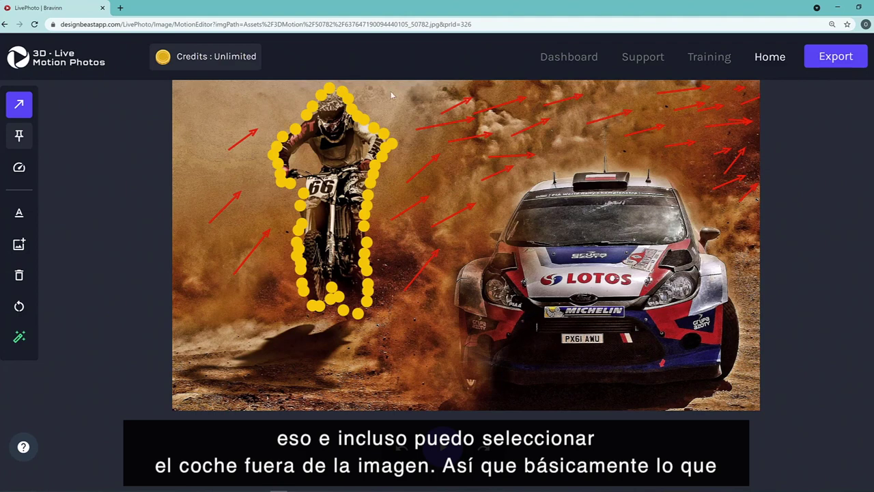
pyautogui.moveTo(393, 91); pyautogui.dragTo(437, 87)
pyautogui.moveTo(214, 358); pyautogui.dragTo(274, 343)
pyautogui.moveTo(260, 377); pyautogui.dragTo(317, 361)
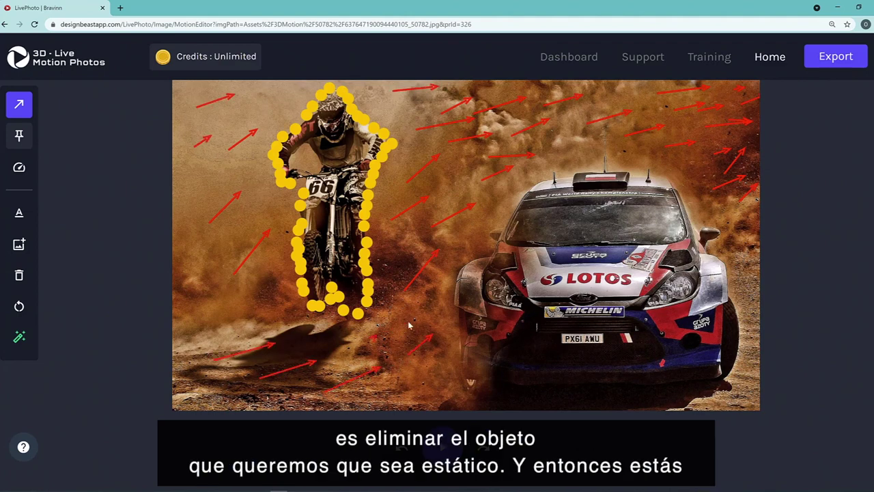
pyautogui.moveTo(205, 340); pyautogui.dragTo(226, 331)
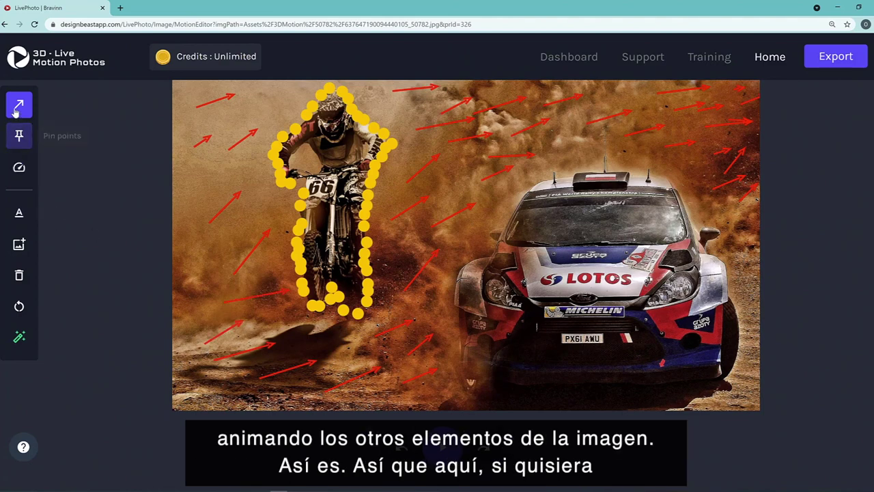
# Trace pin points around the rally car's front, bottom edge, top-right corner and roof.
pyautogui.click(19, 136)
pyautogui.click(517, 201)
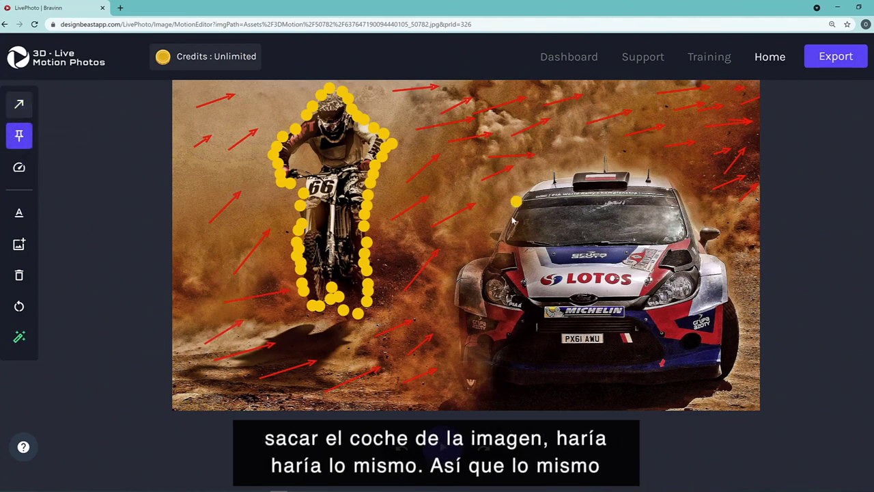
pyautogui.moveTo(502, 236); pyautogui.dragTo(463, 274)
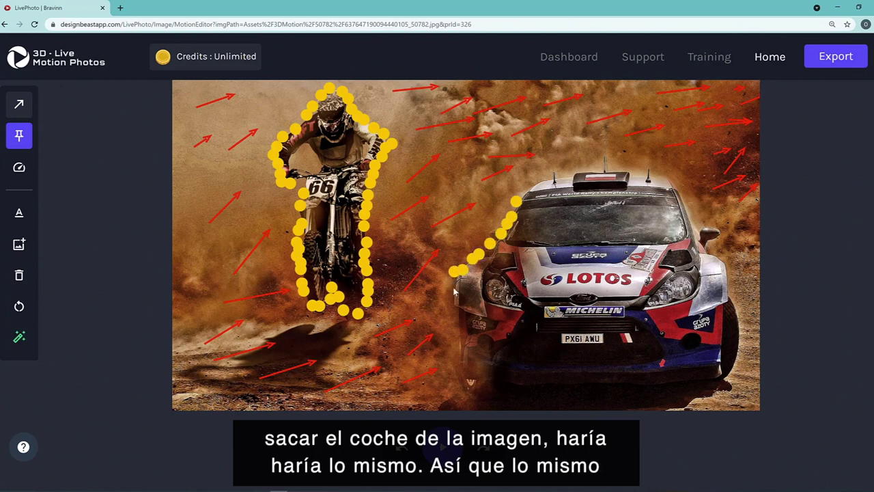
pyautogui.click(456, 310)
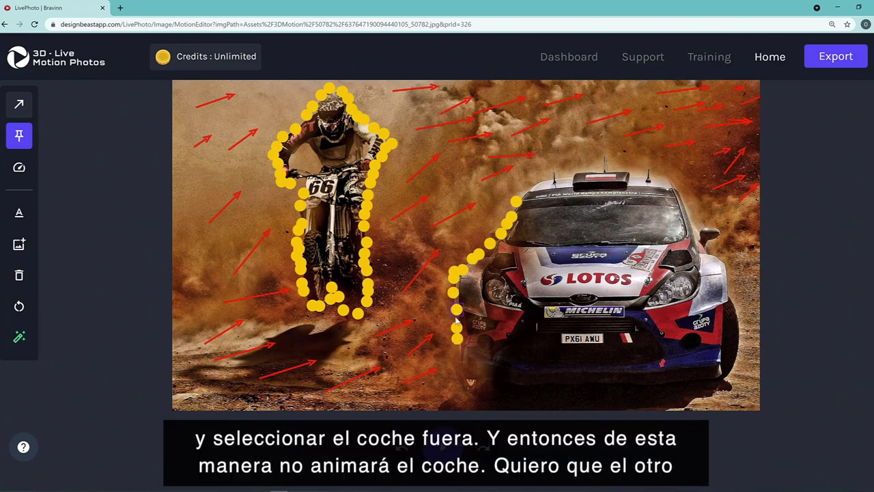
pyautogui.moveTo(455, 319); pyautogui.dragTo(451, 326)
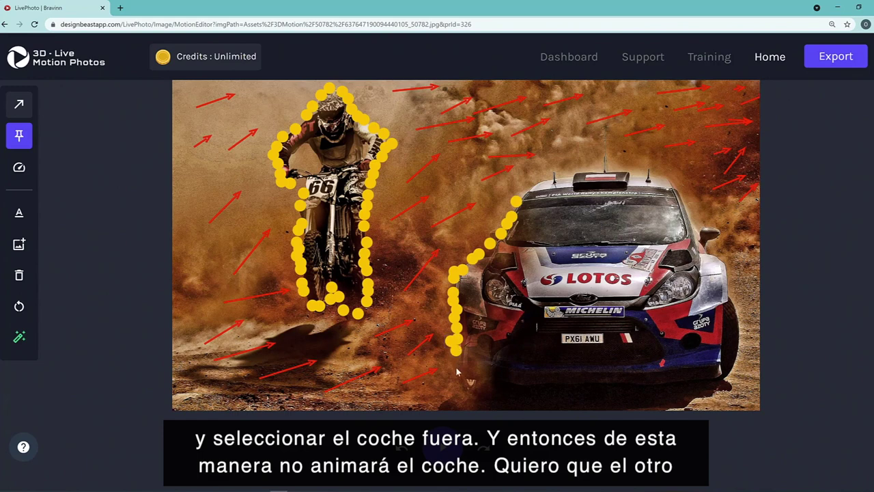
pyautogui.moveTo(483, 397)
pyautogui.mouseDown()
pyautogui.moveTo(590, 397)
pyautogui.moveTo(661, 387)
pyautogui.moveTo(557, 396)
pyautogui.moveTo(728, 374)
pyautogui.moveTo(737, 360)
pyautogui.moveTo(737, 313)
pyautogui.moveTo(715, 253)
pyautogui.moveTo(720, 241)
pyautogui.moveTo(702, 224)
pyautogui.mouseUp()
pyautogui.moveTo(675, 185); pyautogui.dragTo(687, 217)
pyautogui.click(631, 173)
pyautogui.click(645, 177)
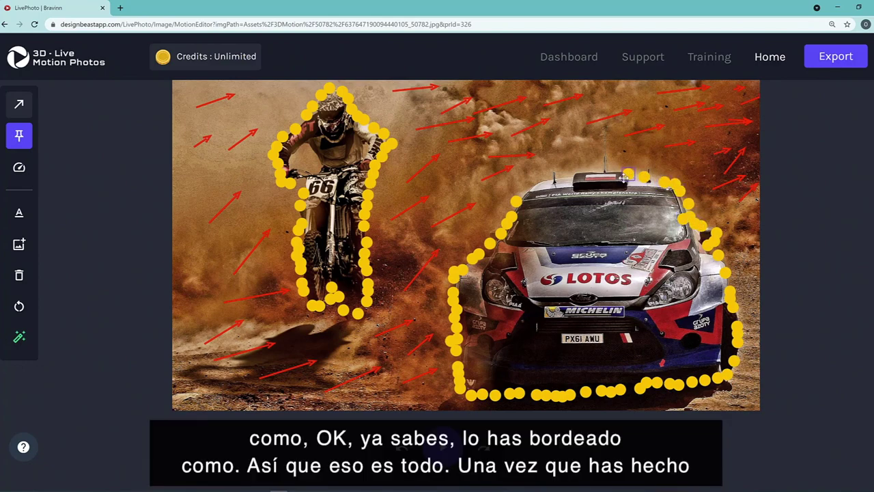
pyautogui.moveTo(615, 174)
pyautogui.mouseDown()
pyautogui.moveTo(557, 173)
pyautogui.moveTo(525, 193)
pyautogui.mouseUp()
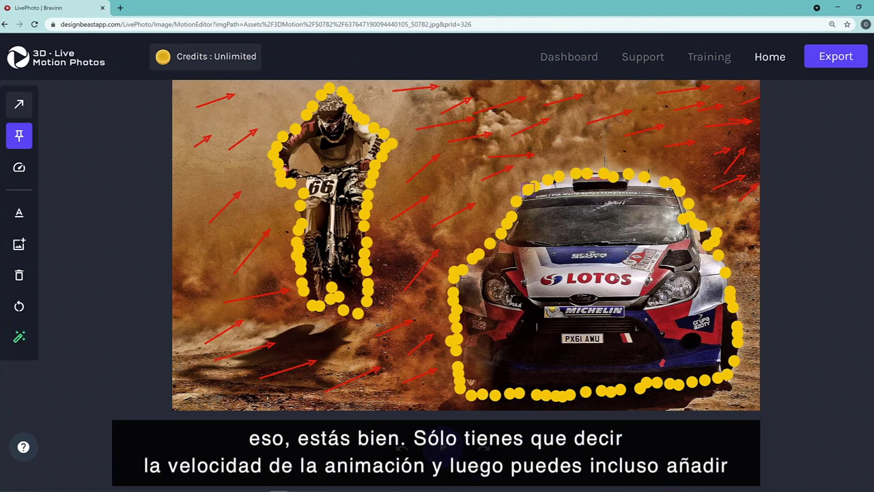
# Apply the Snow Effect from the effects gallery, then reopen the gallery.
pyautogui.click(19, 337)
pyautogui.scroll(-2, 390, 209)
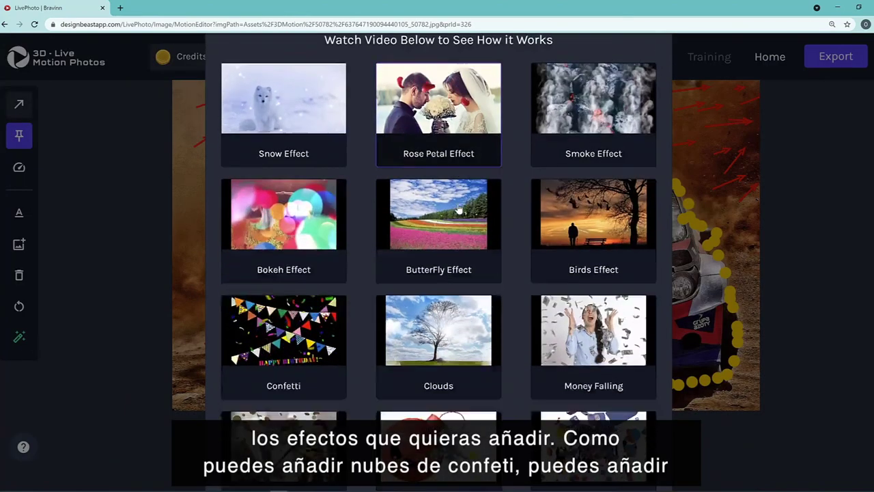
pyautogui.scroll(-3, 286, 192)
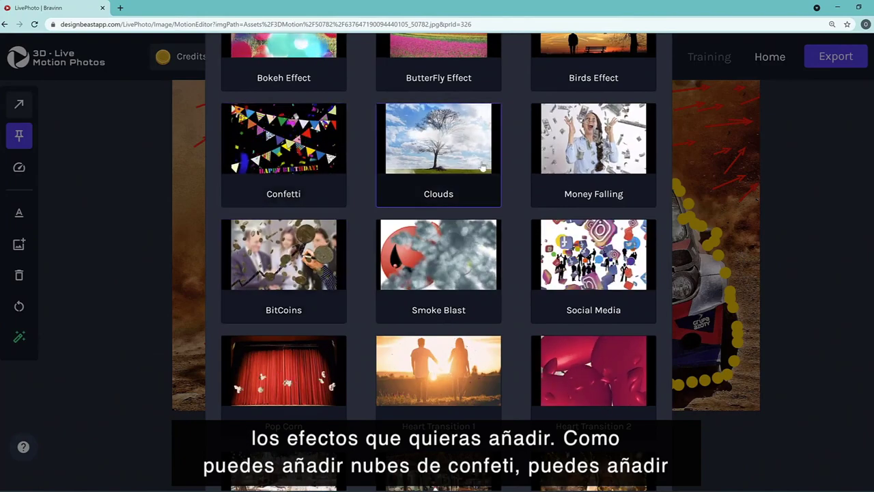
pyautogui.scroll(-3, 498, 347)
pyautogui.scroll(-4, 519, 348)
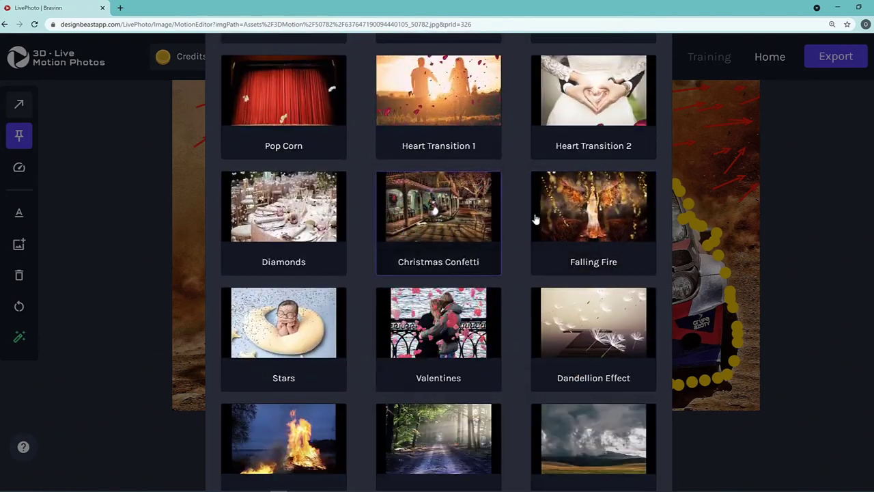
pyautogui.scroll(10, 513, 349)
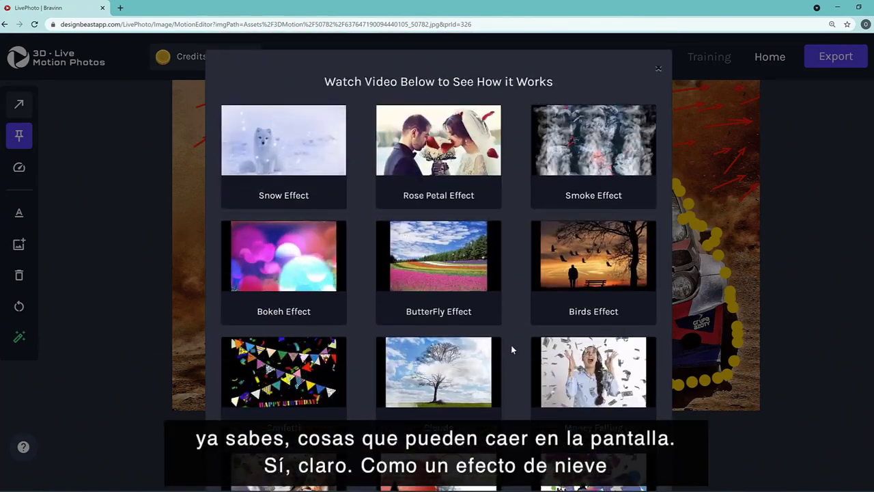
pyautogui.click(282, 168)
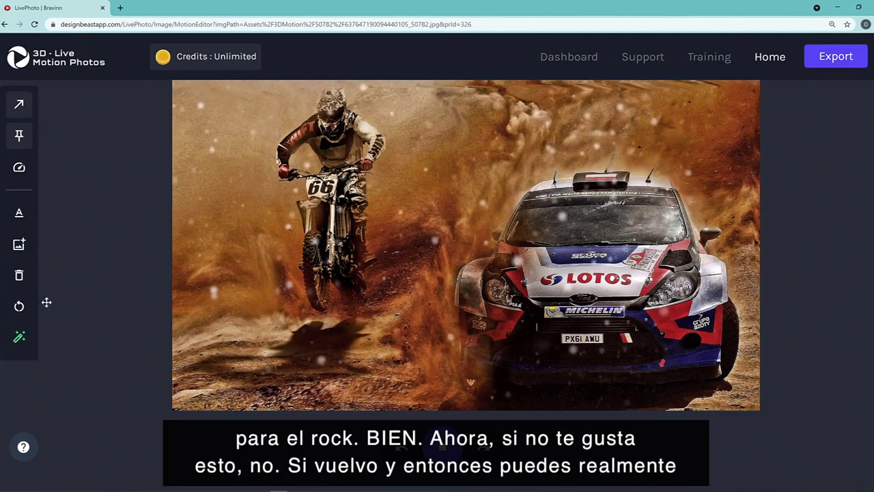
pyautogui.click(19, 337)
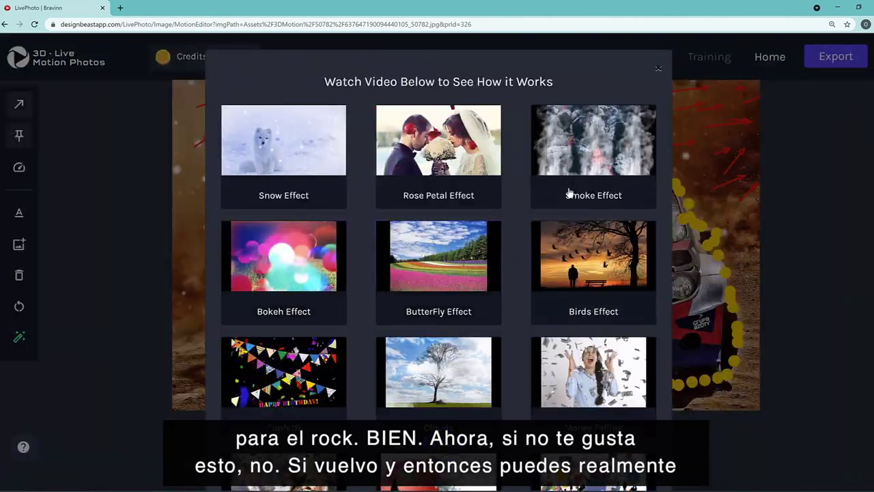
# Apply the Smoke Effect so drifting smoke billows between the rider and rally car.
pyautogui.click(578, 160)
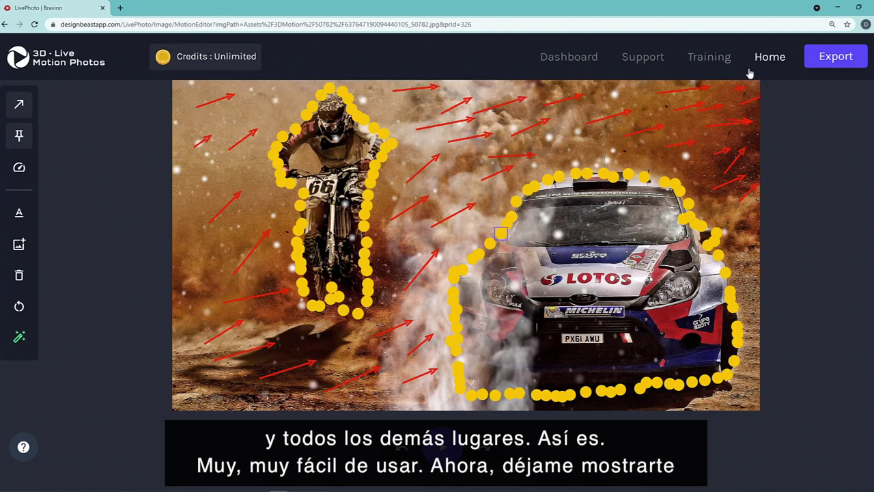
# Head to the Dashboard, bringing up the warning about losing unsaved changes.
pyautogui.click(577, 60)
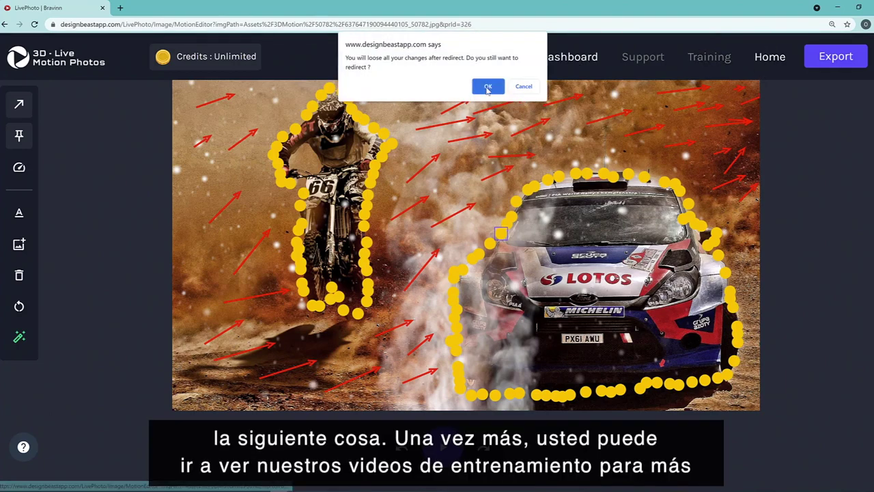